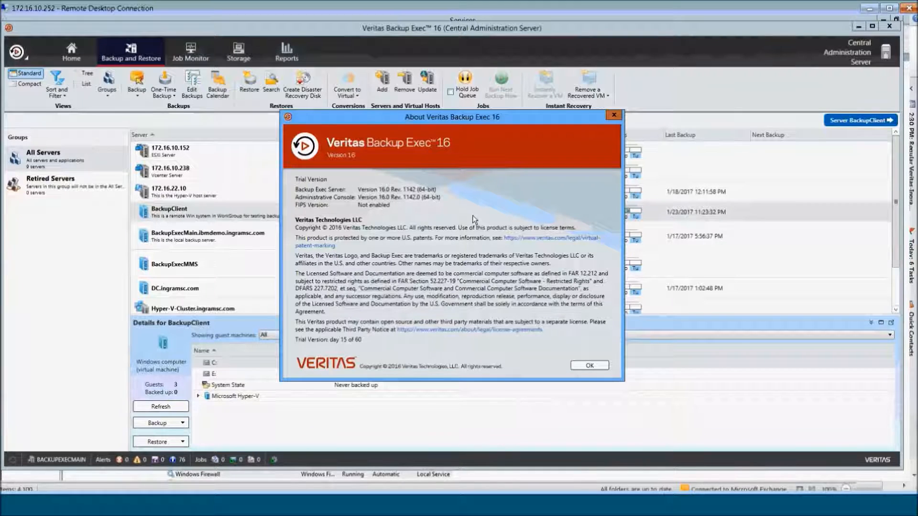
- Close the About Veritas Backup Exec 16 dialog with OK
click(587, 365)
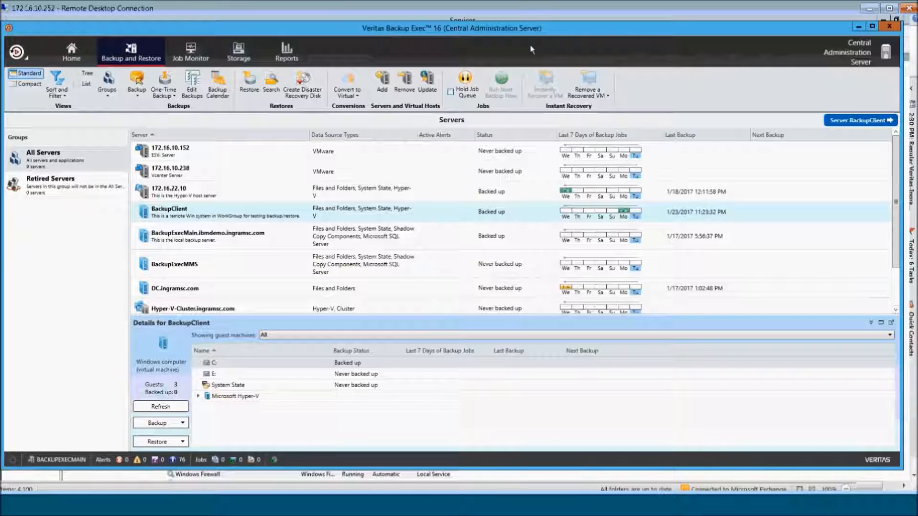
- Launch Install Options and Licenses on this Backup Exec Server from the Installation and Licensing menu
click(17, 52)
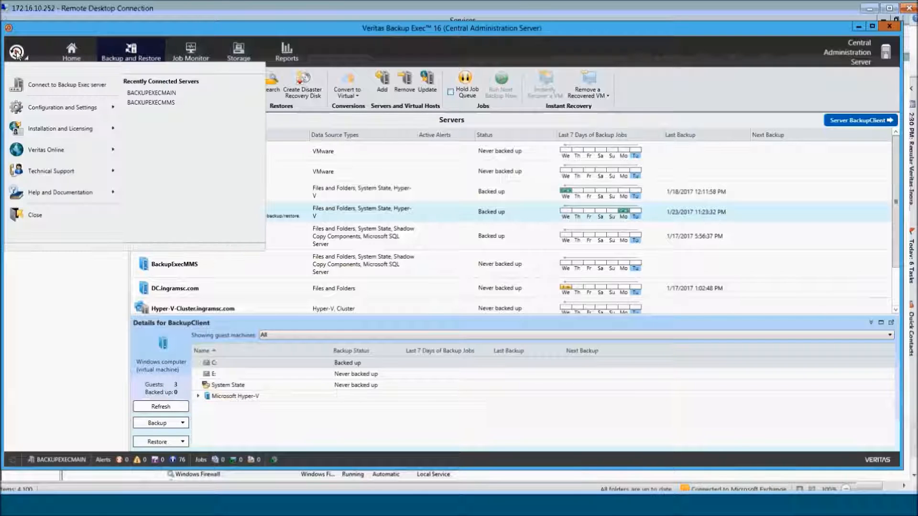
mouse_move(44, 129)
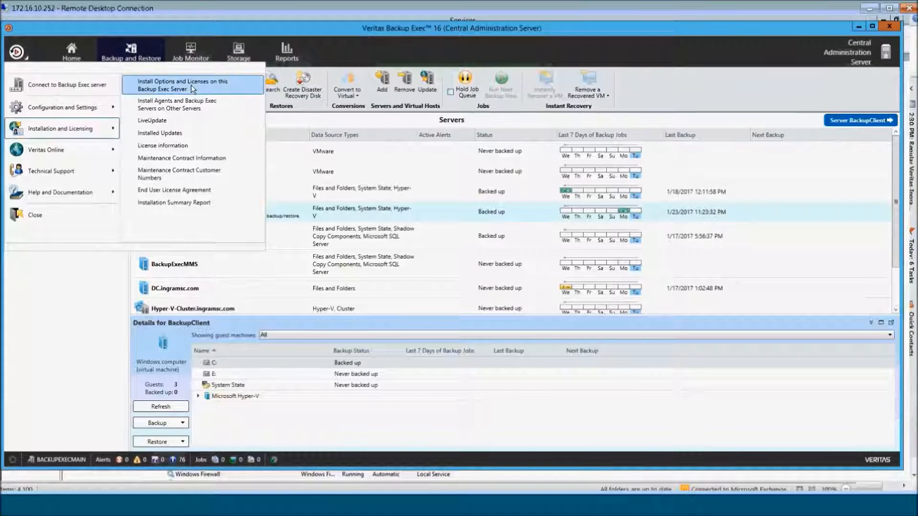
click(193, 89)
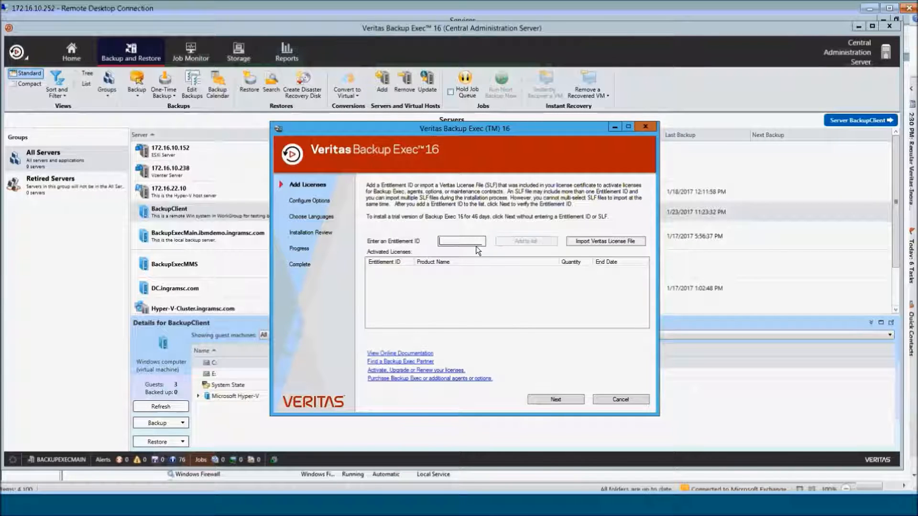
- Proceed on the trial licence, inspect Enterprise Server Option, and advance past feature selection
click(556, 399)
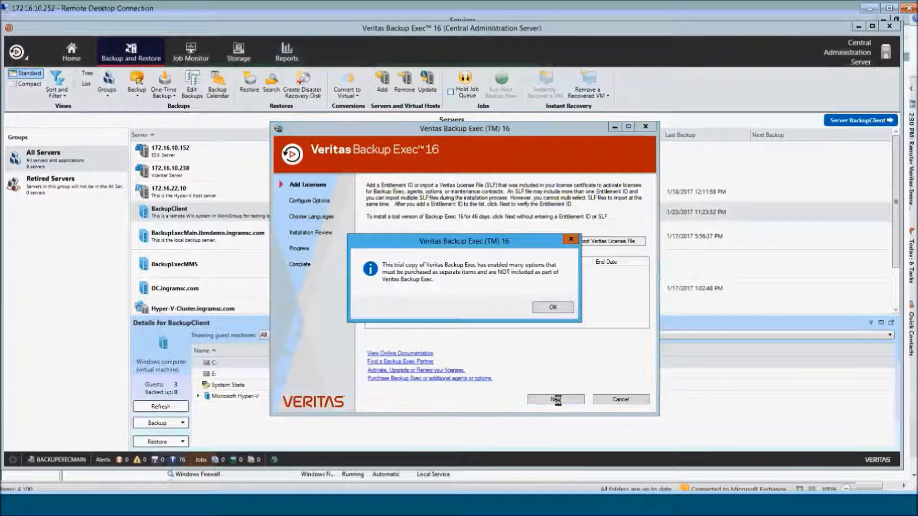
click(554, 311)
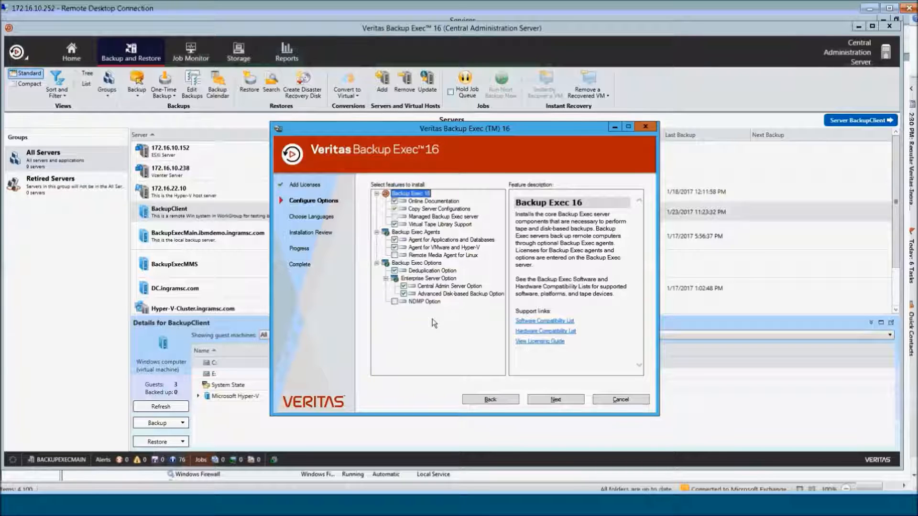
click(428, 280)
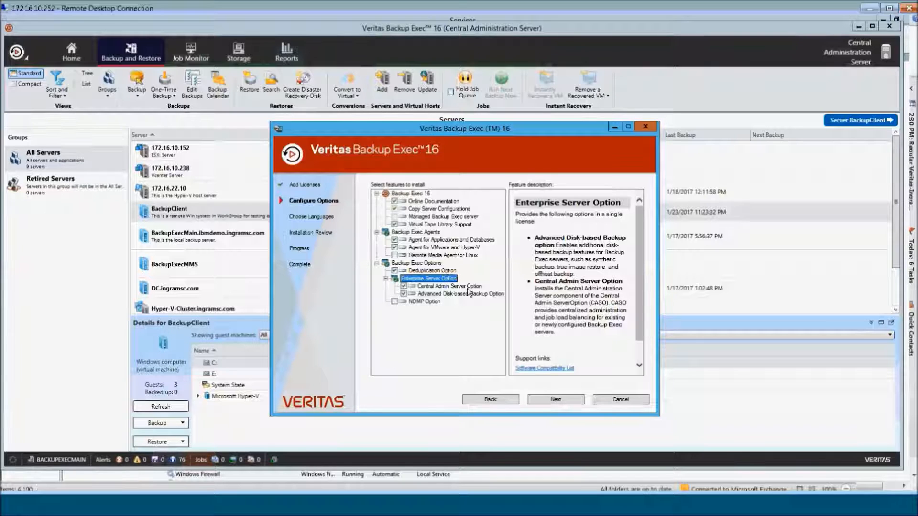
click(552, 400)
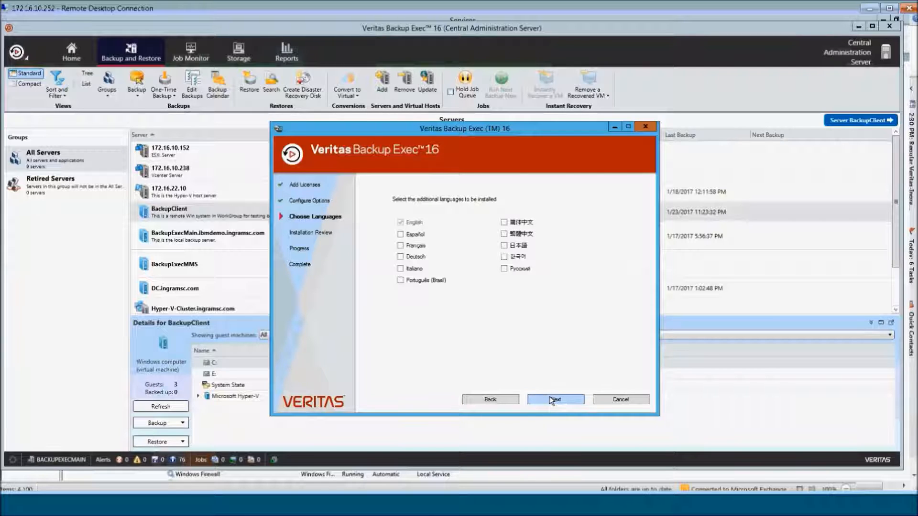
- Scroll through the Installation Review summary, then cancel the installation and confirm with Yes
click(552, 400)
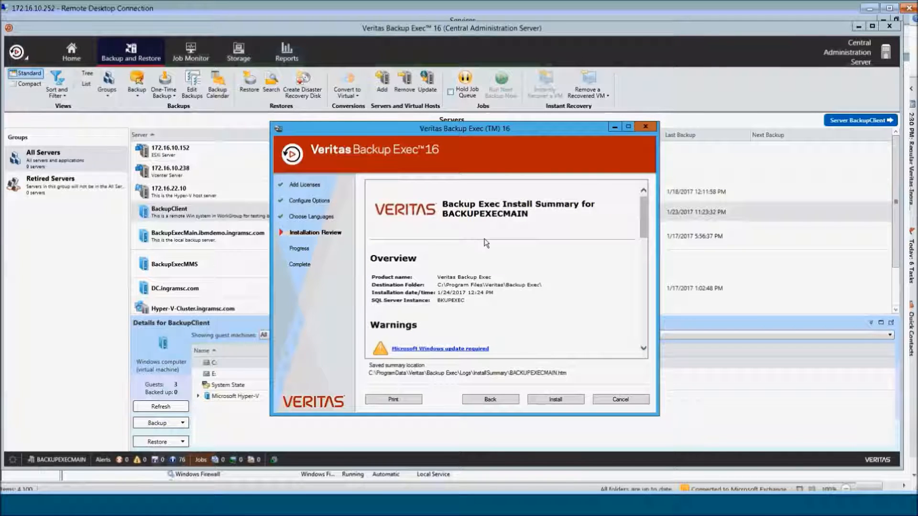
scroll(528, 271, down, 1)
scroll(528, 271, down, 1)
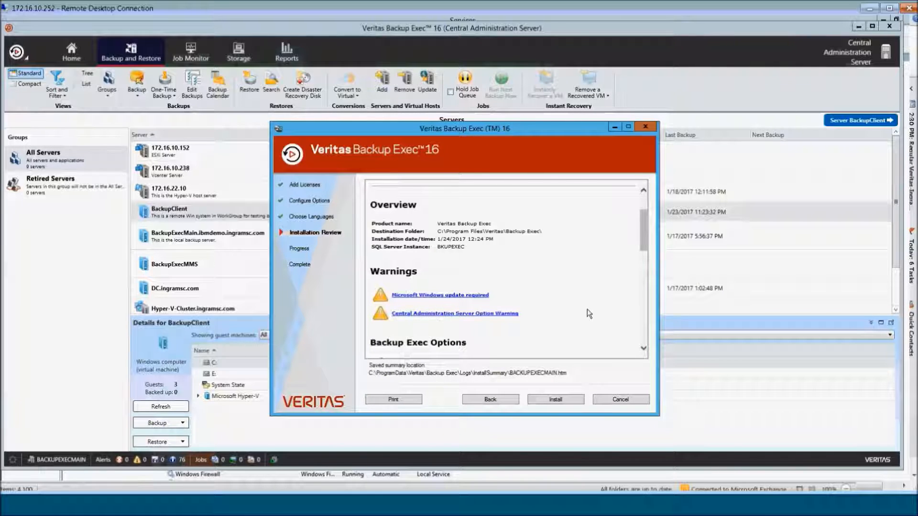
scroll(587, 309, up, 1)
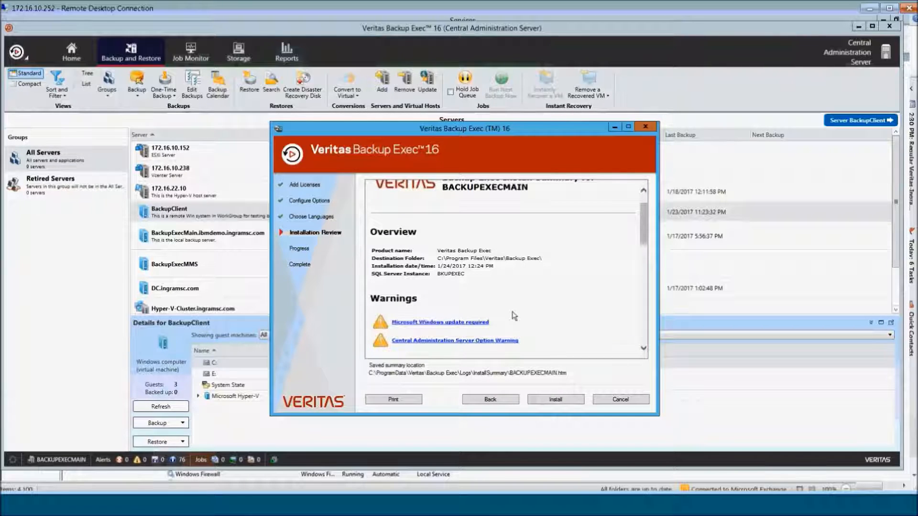
click(619, 399)
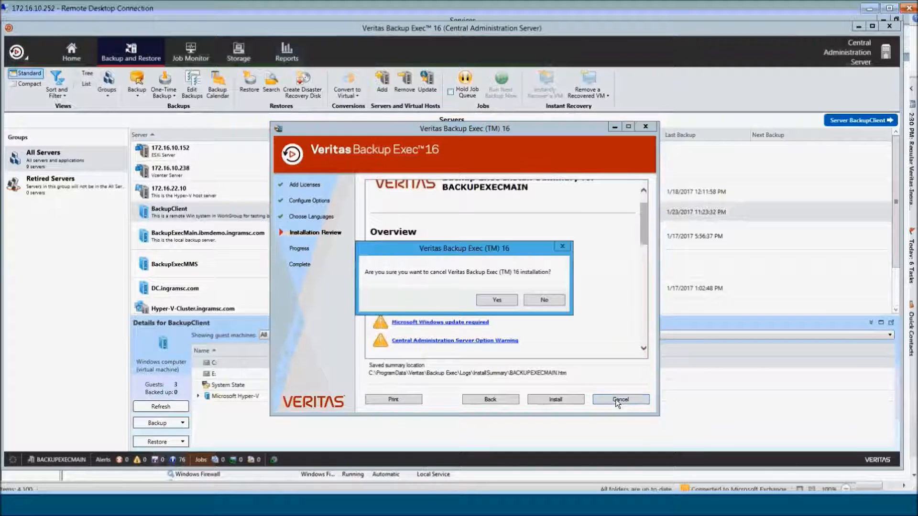
click(497, 300)
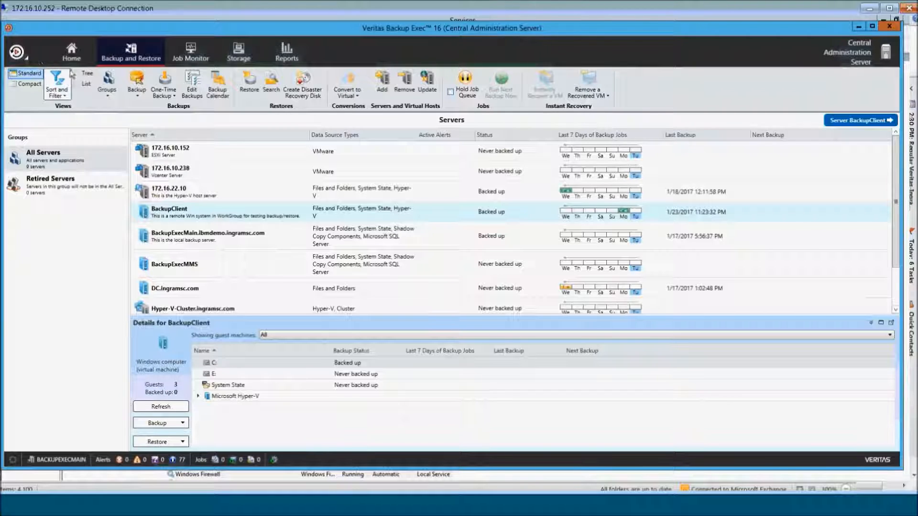
- Start Install Agents and Backup Exec Servers on Other Servers and choose Add a Single Computer
click(23, 54)
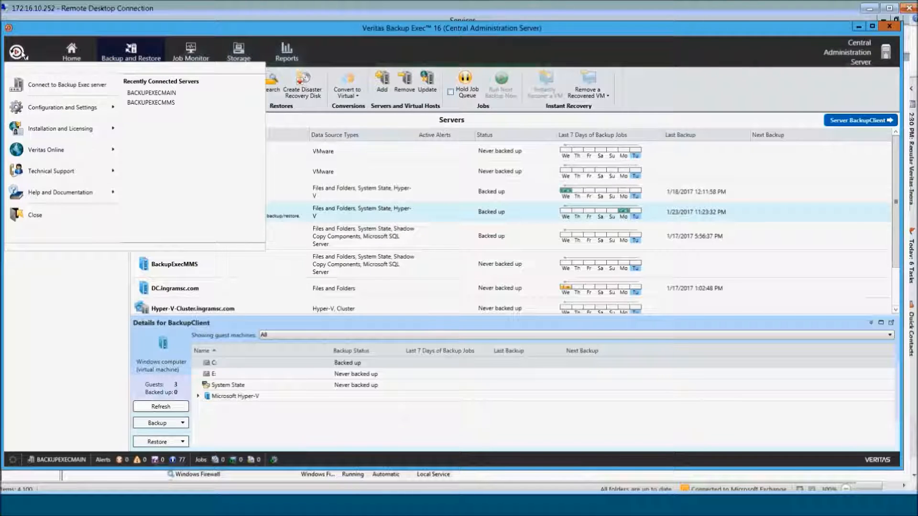
mouse_move(51, 131)
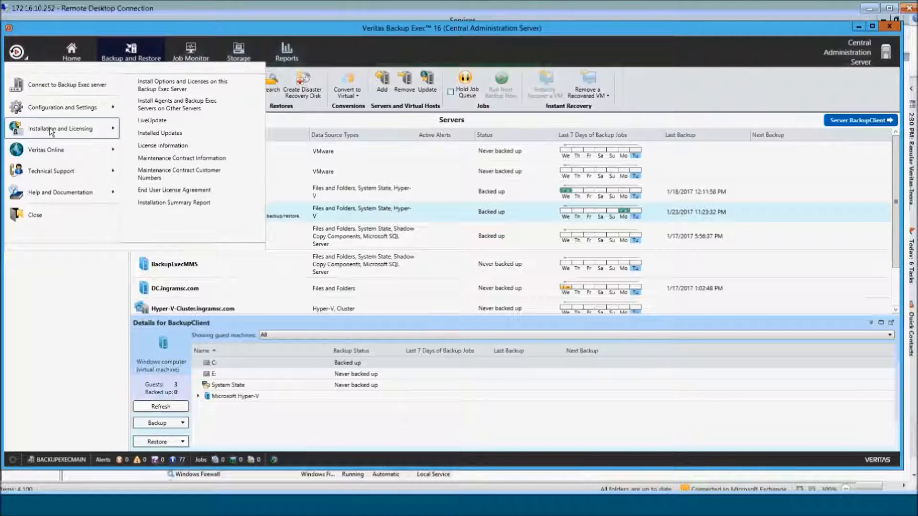
click(173, 105)
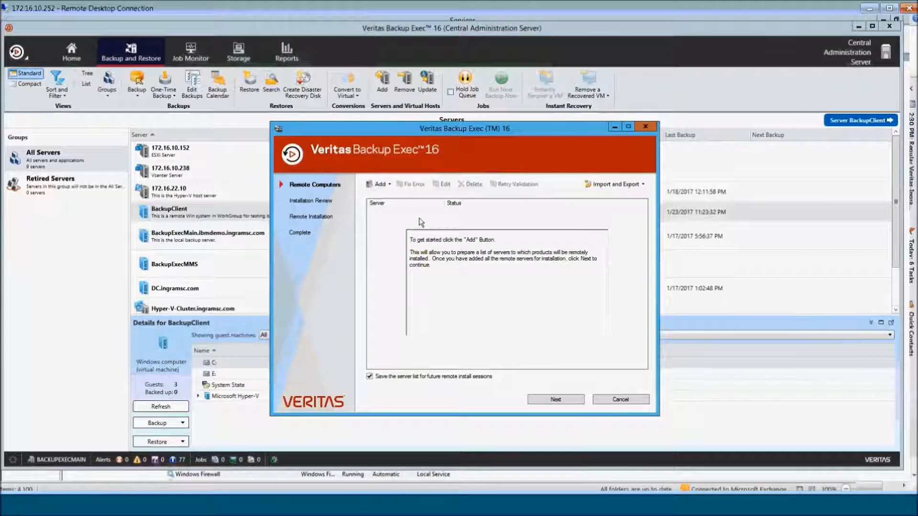
click(379, 184)
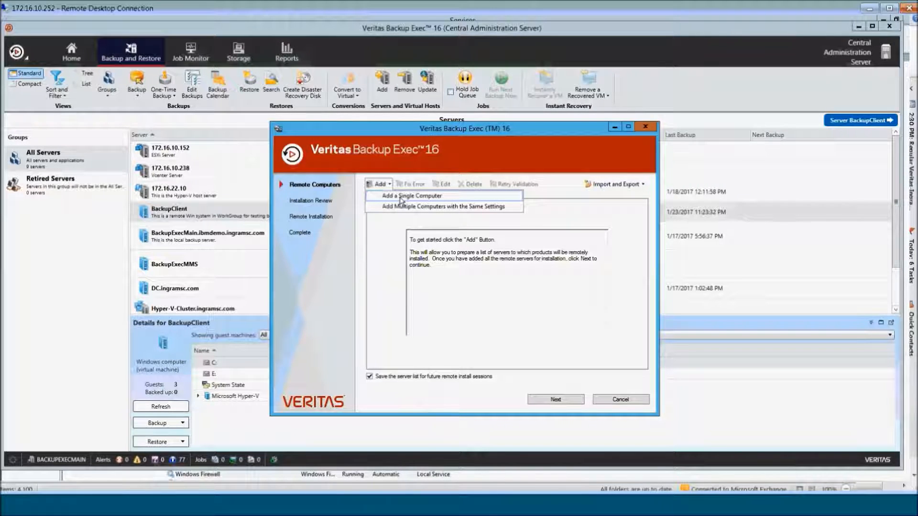
click(400, 198)
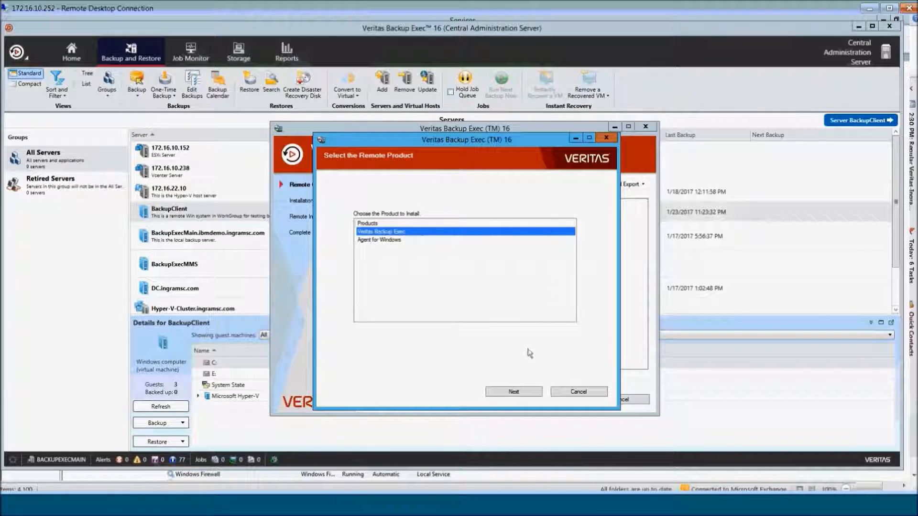
- Target remote computer BackupExecMMS with user Administrator, its password, and domain BackupExec
click(520, 393)
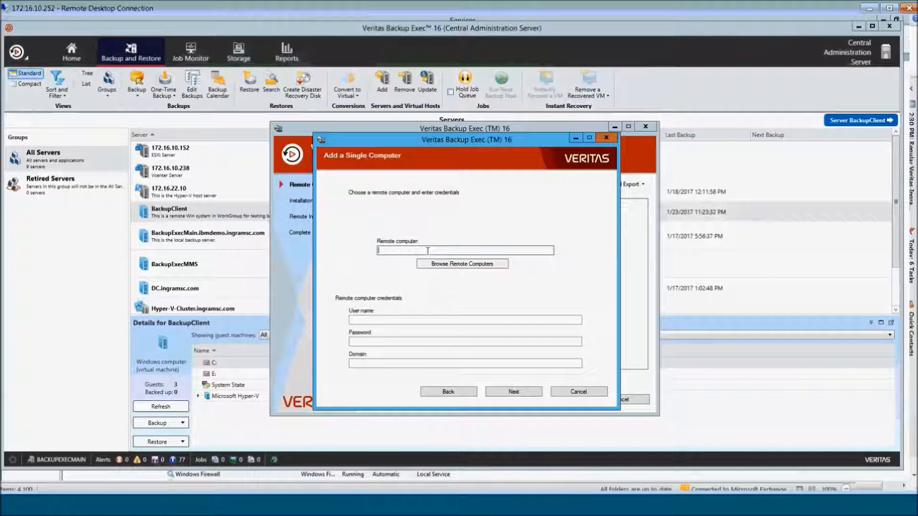
text(BackupExecMMS)
click(398, 319)
text(Administrator)
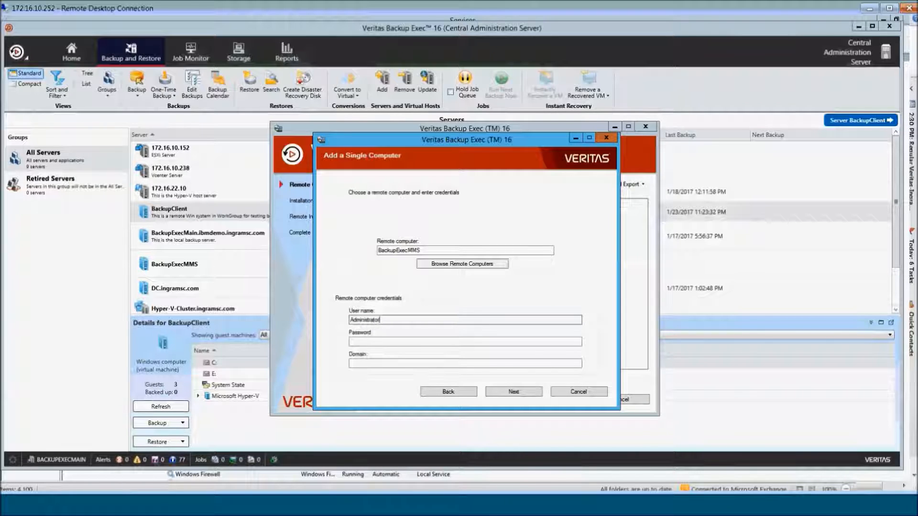
key(Tab)
text(P)
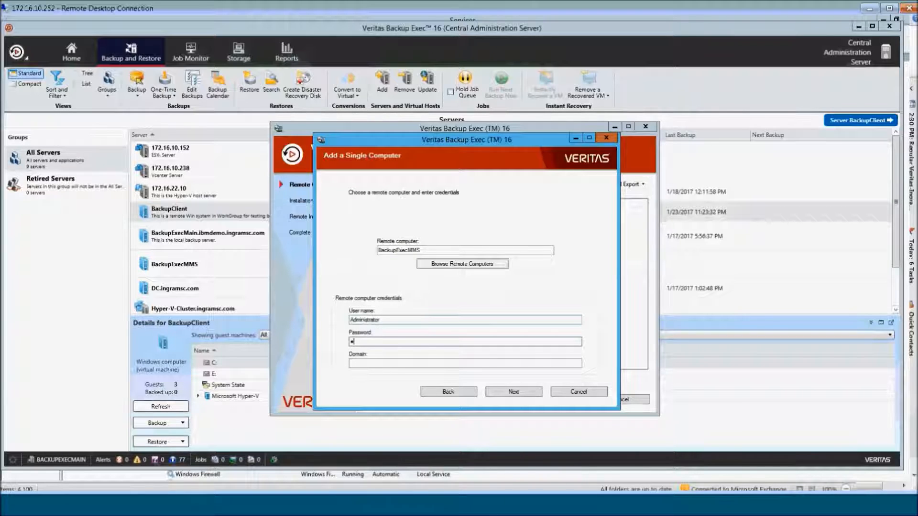
text(assword123!)
key(Tab)
text(BackupExec)
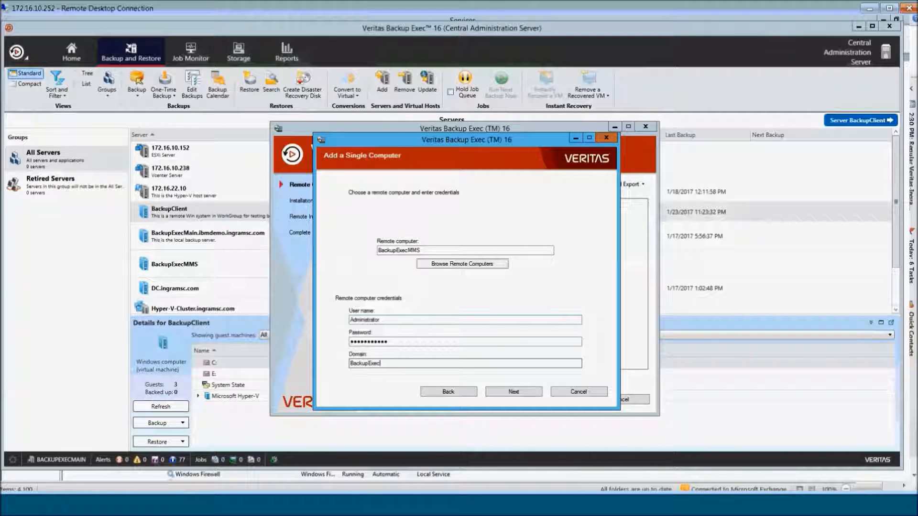
click(497, 389)
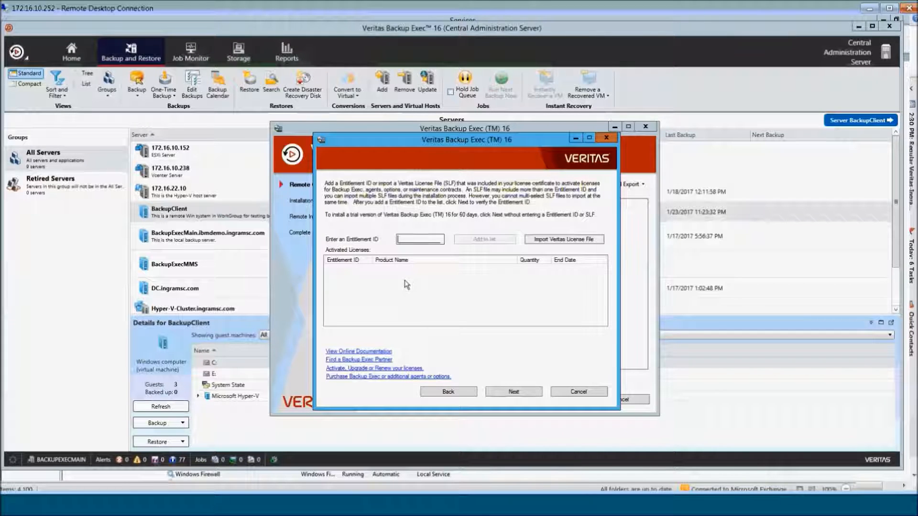
- Continue on the trial licence and check Managed Backup Exec server, both agents, and Deduplication
click(514, 392)
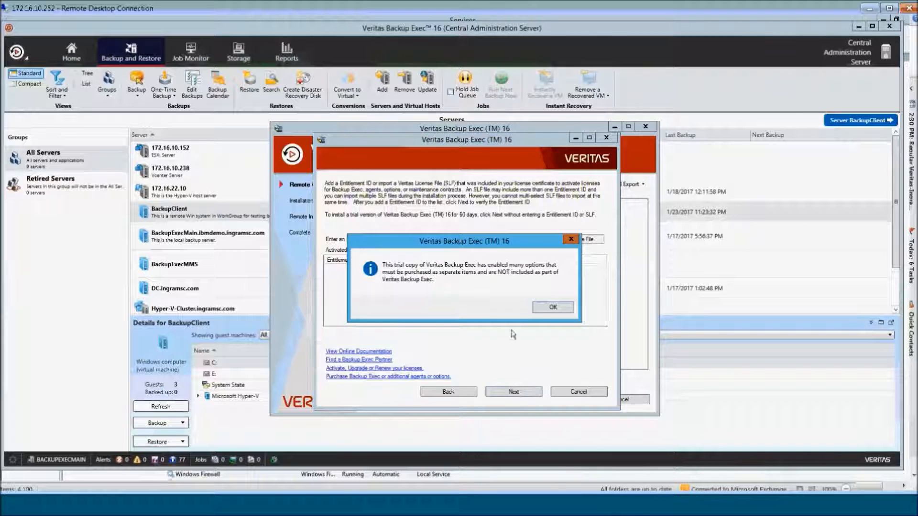
click(547, 313)
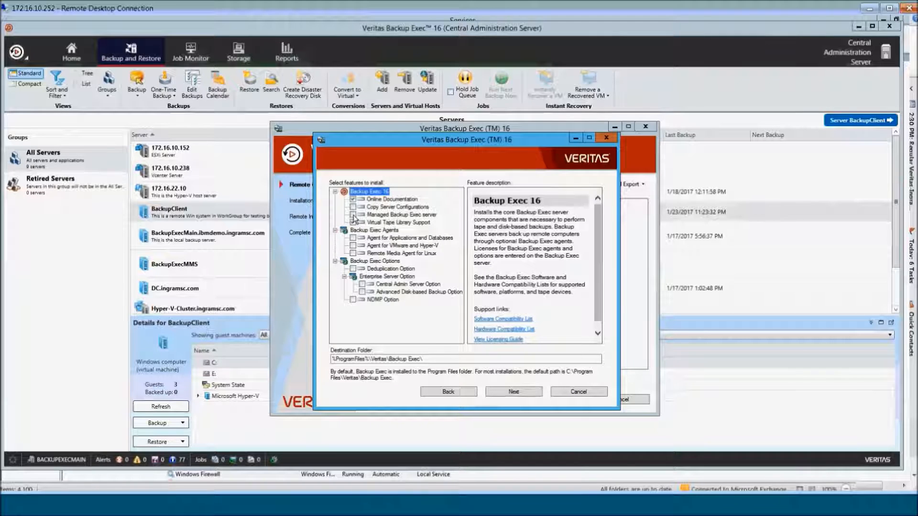
click(354, 216)
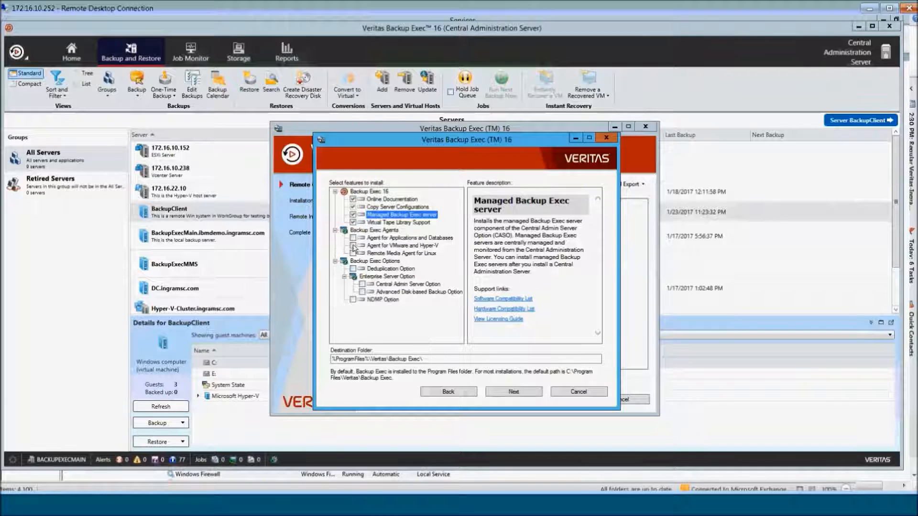
click(353, 238)
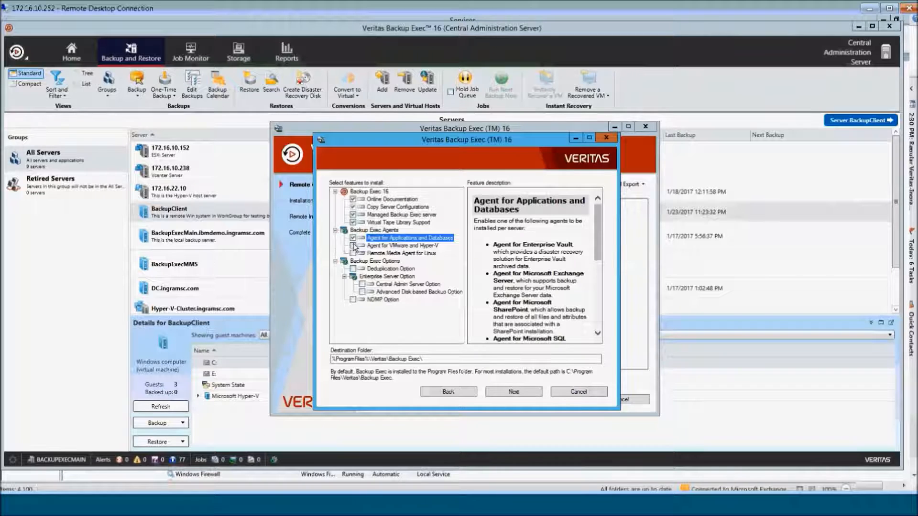
click(353, 246)
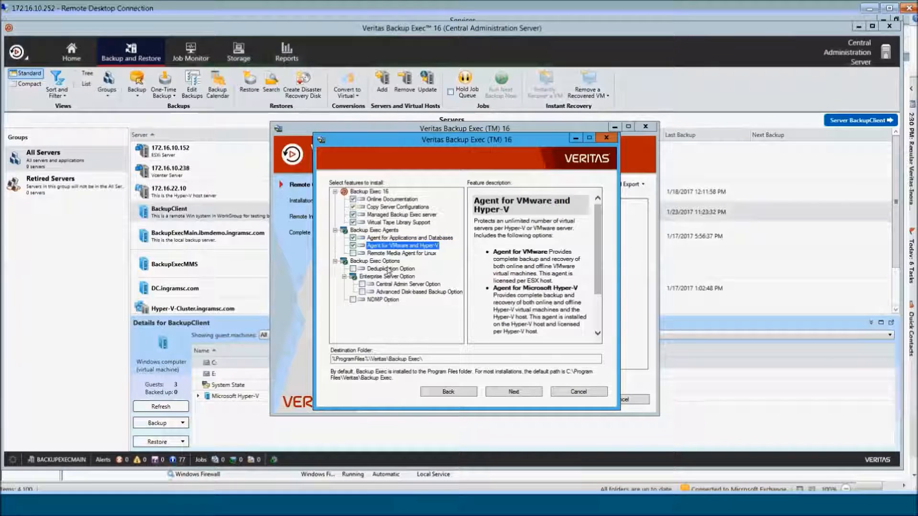
click(353, 269)
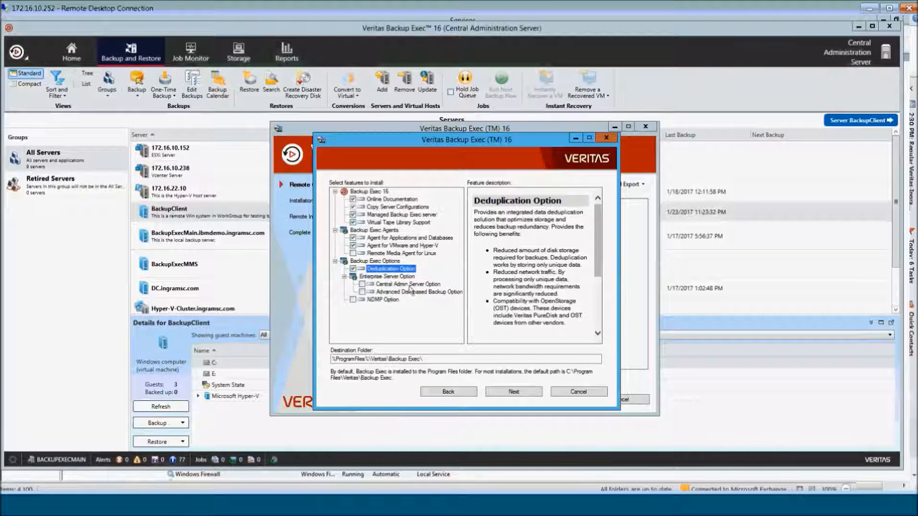
- Check the Central Admin Server Option under Enterprise Server Option and continue
click(363, 284)
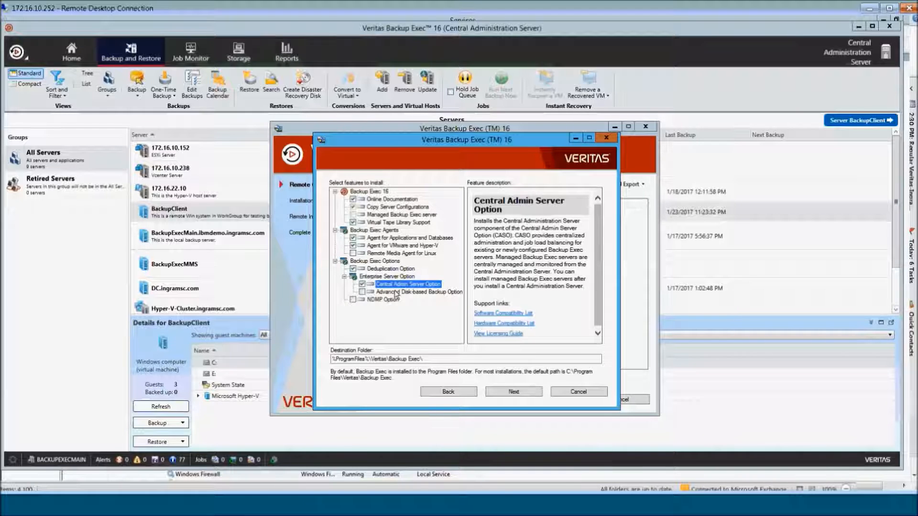
click(362, 284)
click(362, 285)
click(514, 391)
- Enter the administrator account password for the Backup Exec services and continue
click(461, 335)
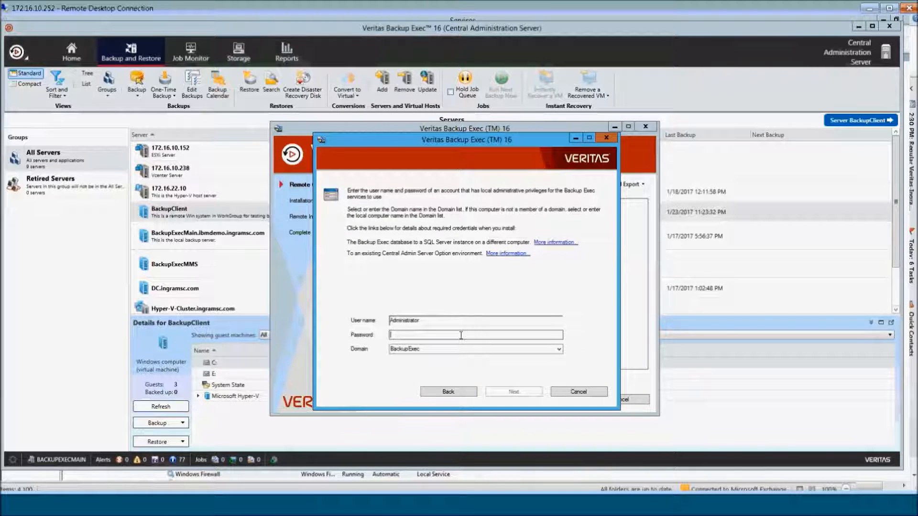
text(•••••••••••)
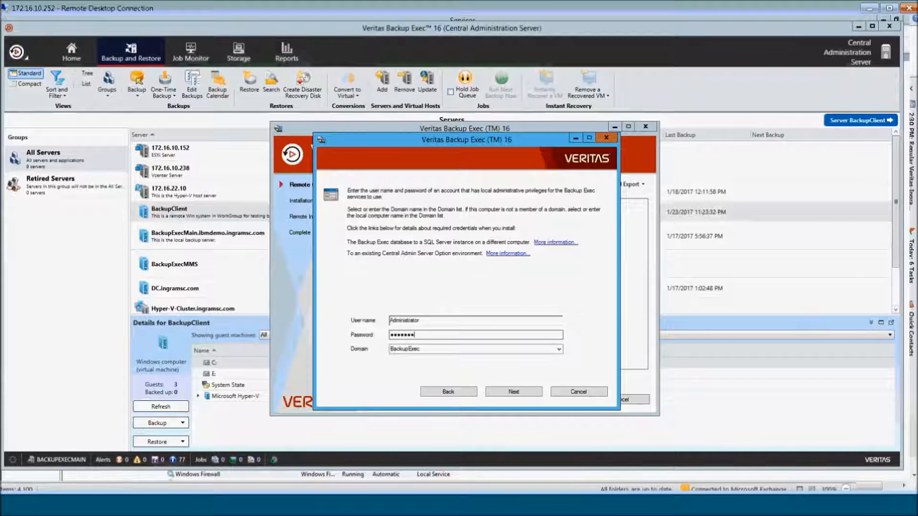
click(514, 391)
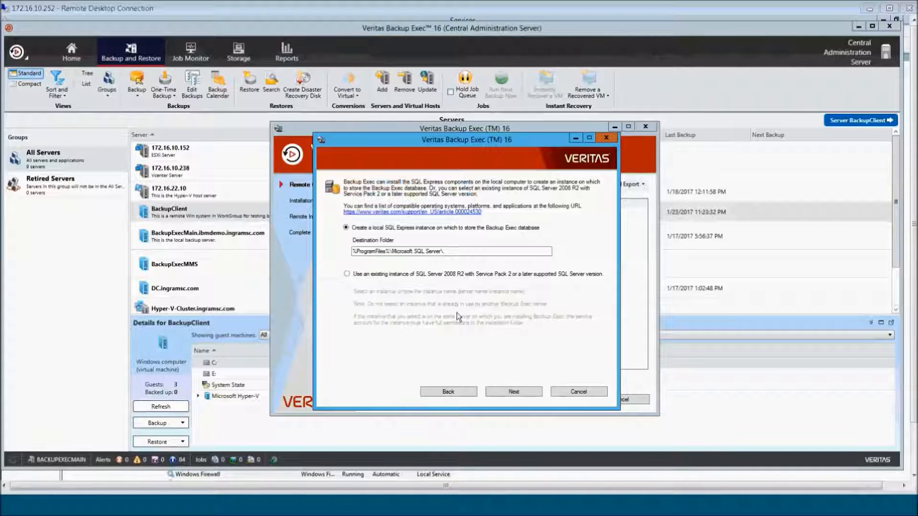
- Keep local SQL Express, enter BackupExecMain as central administration server, then cancel and confirm
click(503, 391)
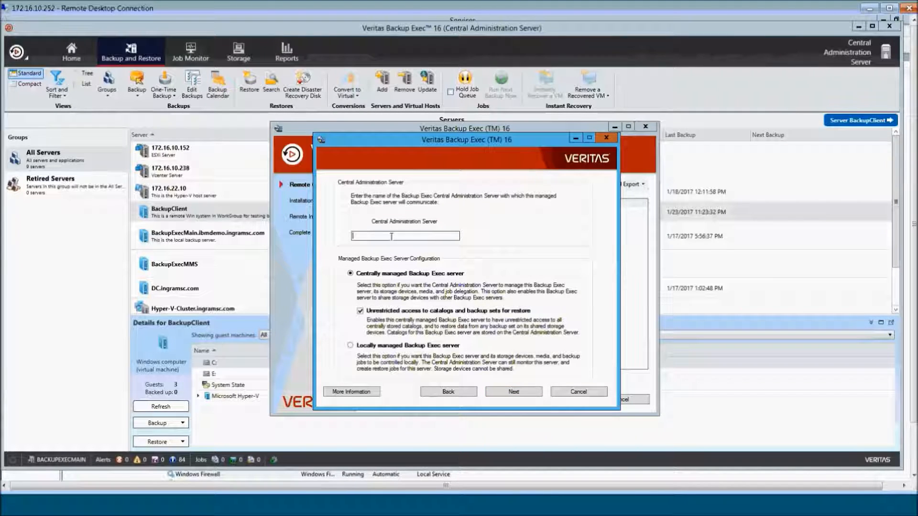
text(BackupExecMain)
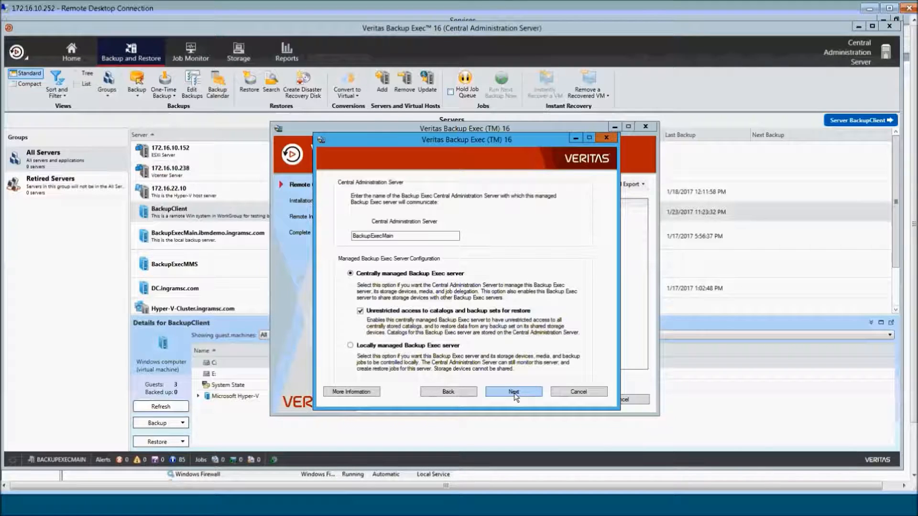
click(513, 392)
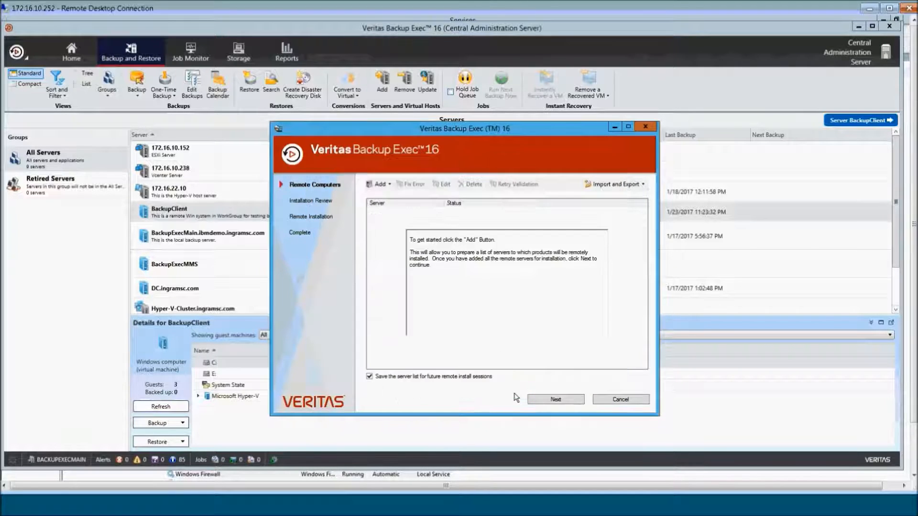
click(620, 399)
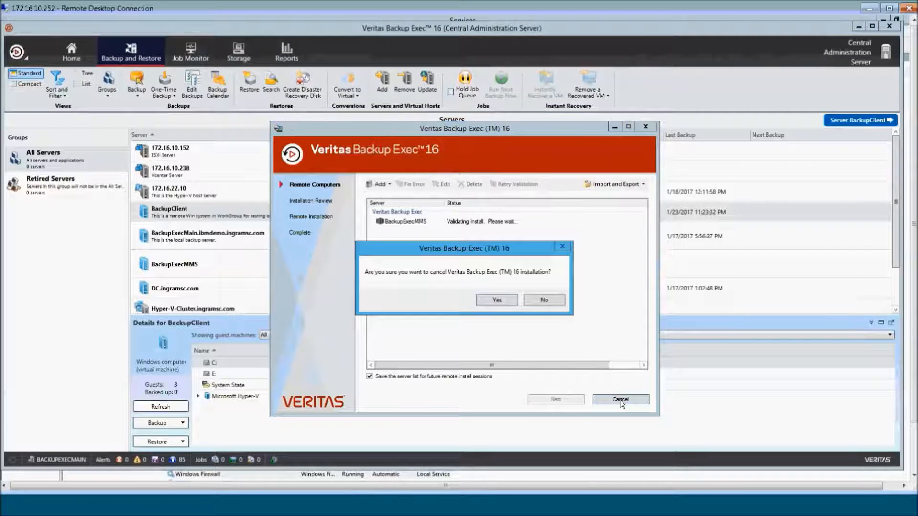
click(497, 300)
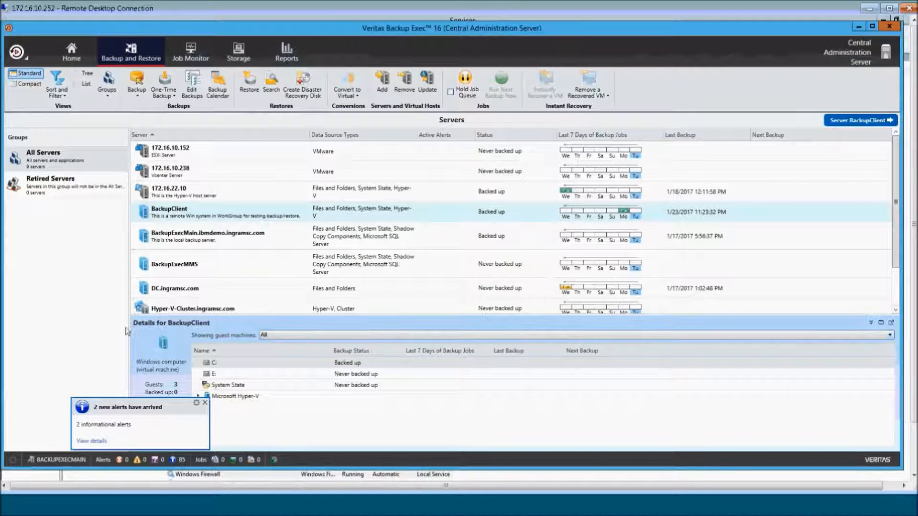
- Show the All Storage view listing BACKUPEXECMAIN and BACKUPEXECMMS
click(239, 53)
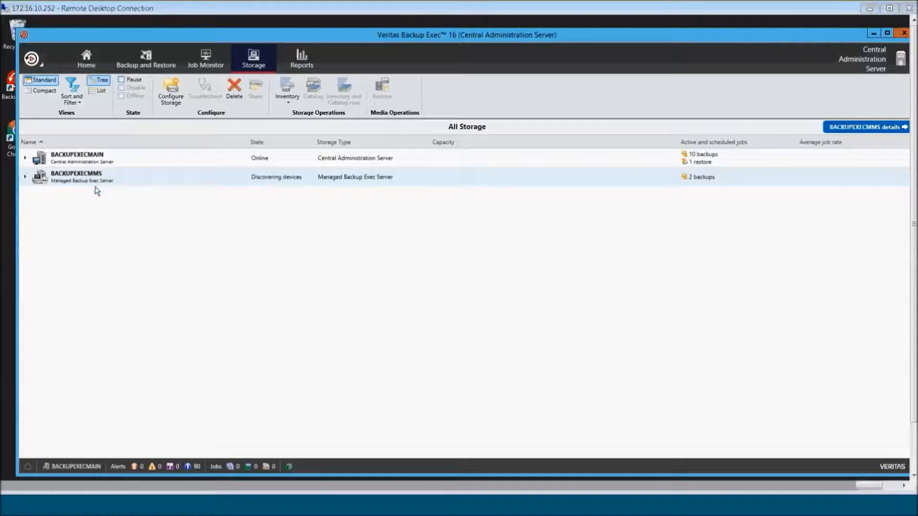
drag(914, 309, 914, 359)
click(249, 474)
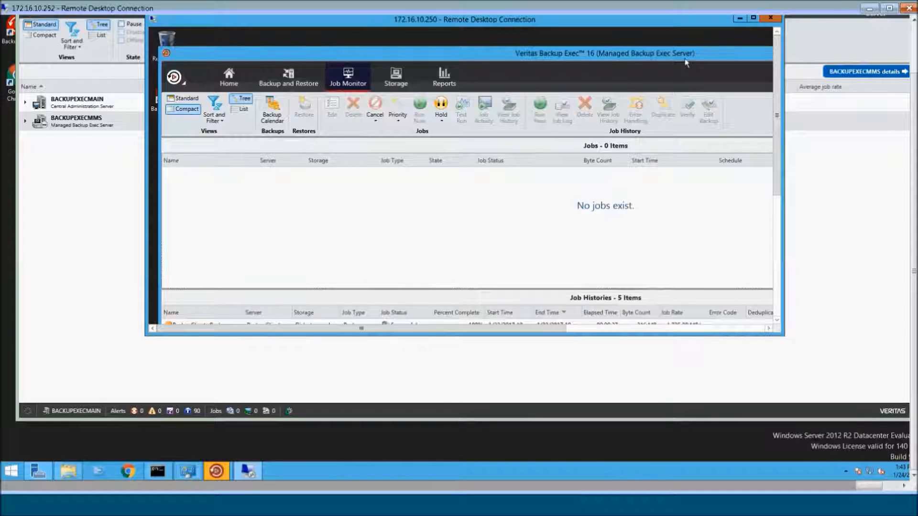
drag(912, 114, 910, 71)
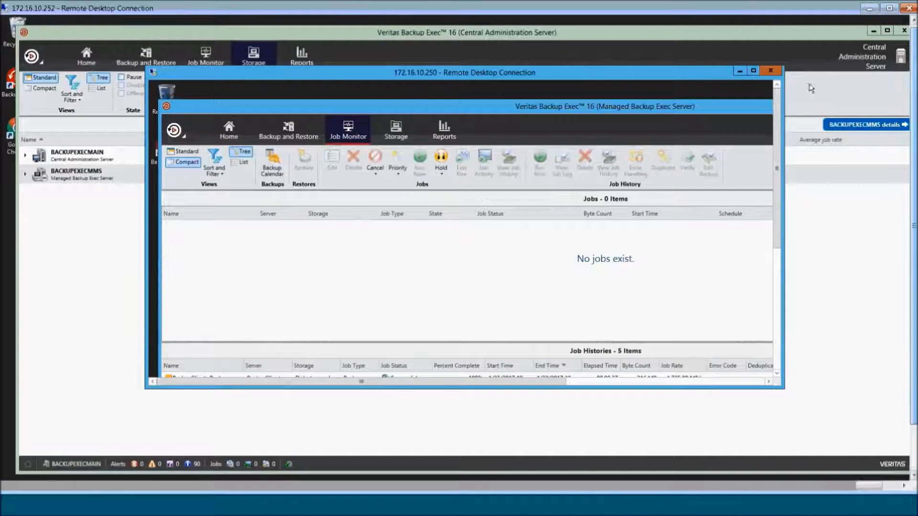
click(739, 71)
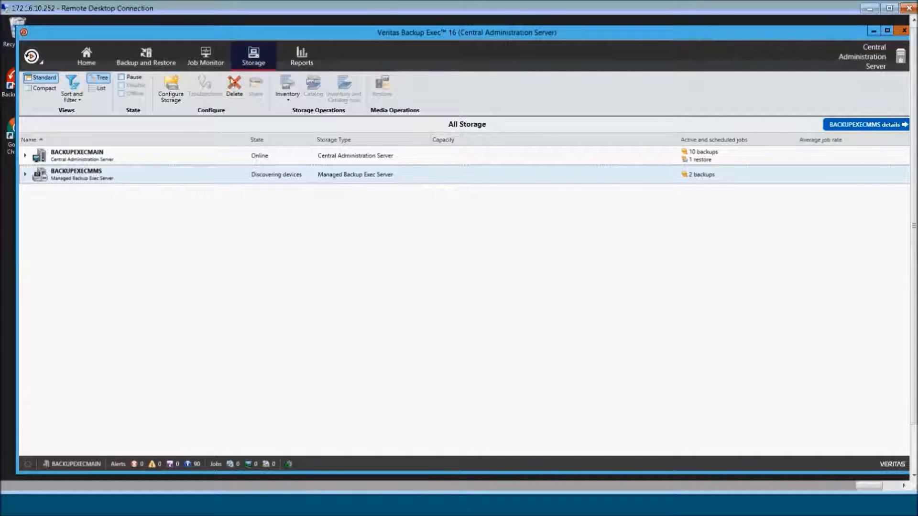
- Cancel the Configure Storage wizard, then expand BACKUPEXECMMS to list DedupStorage and Disk storage Local MMS
click(168, 83)
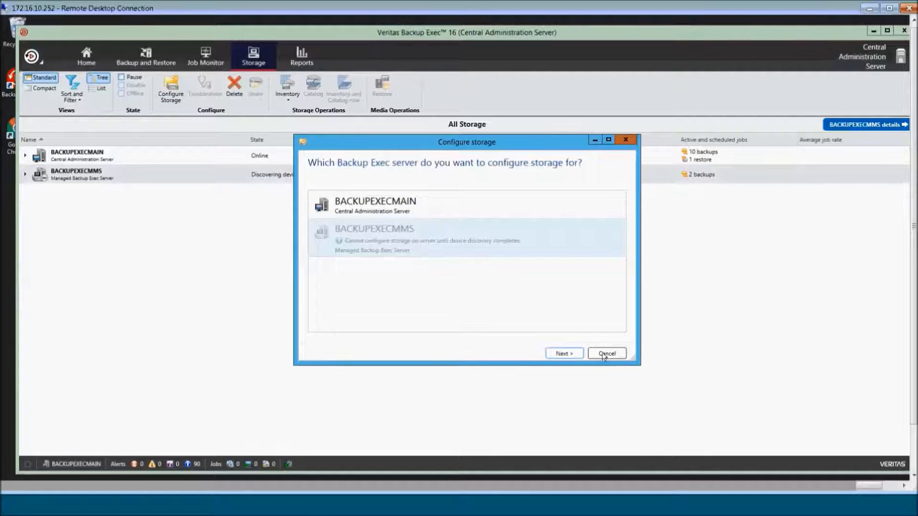
click(569, 355)
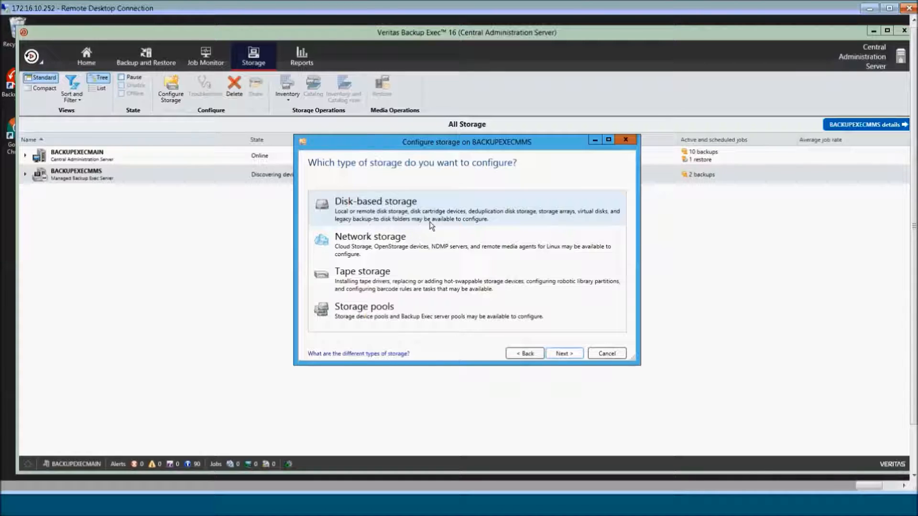
click(605, 354)
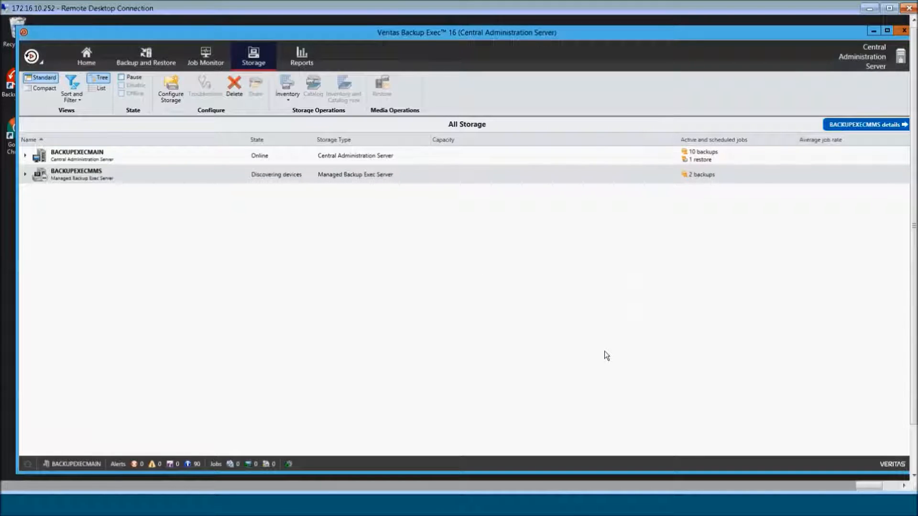
click(25, 175)
- Expand BACKUPEXECMAIN and inspect each storage device on both servers
click(88, 197)
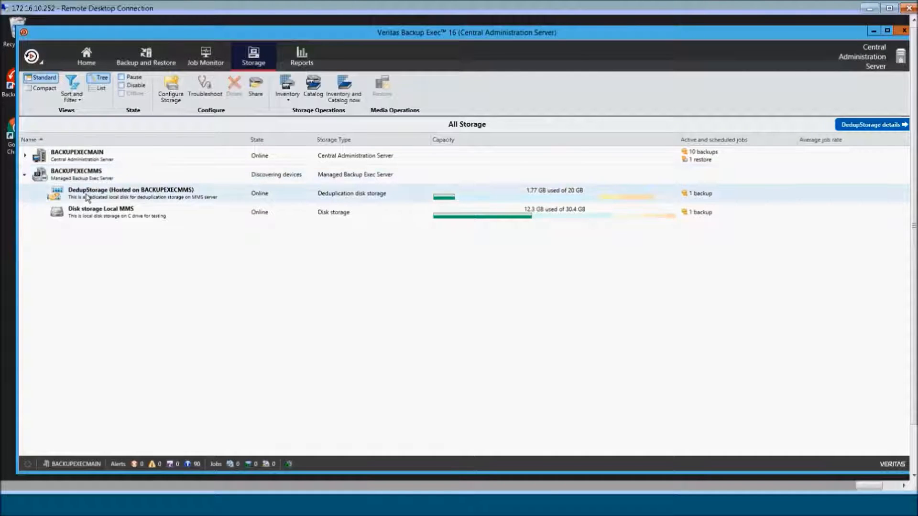
click(96, 217)
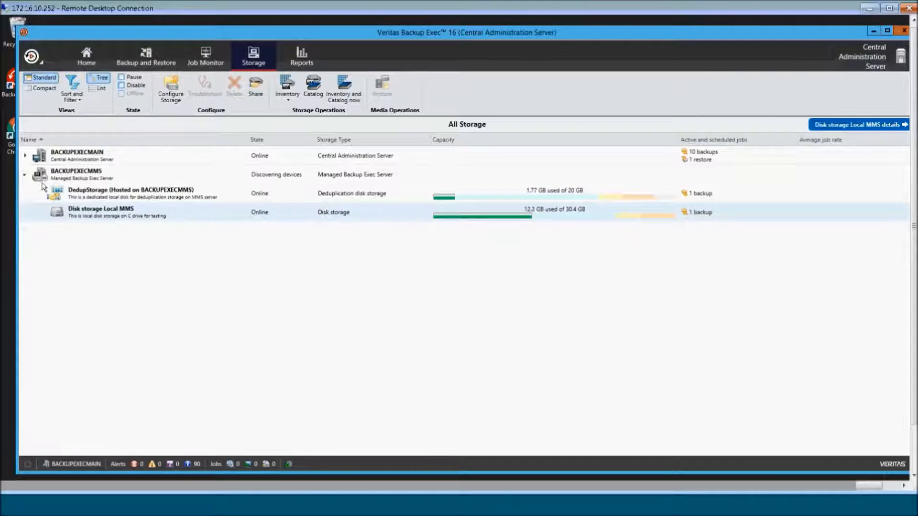
click(26, 156)
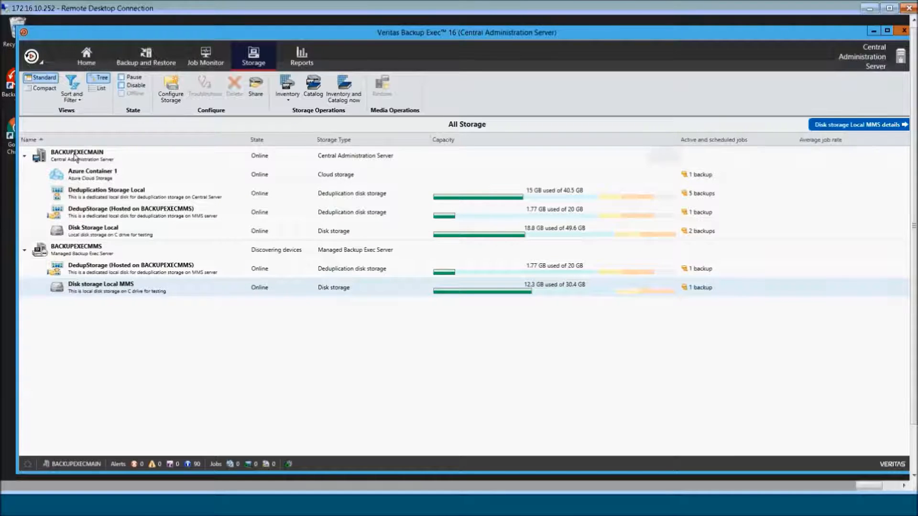
click(110, 195)
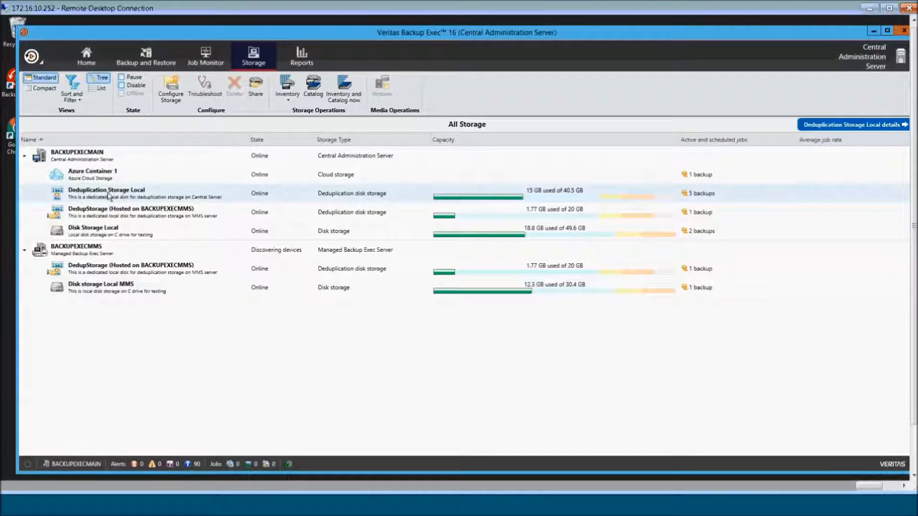
click(96, 178)
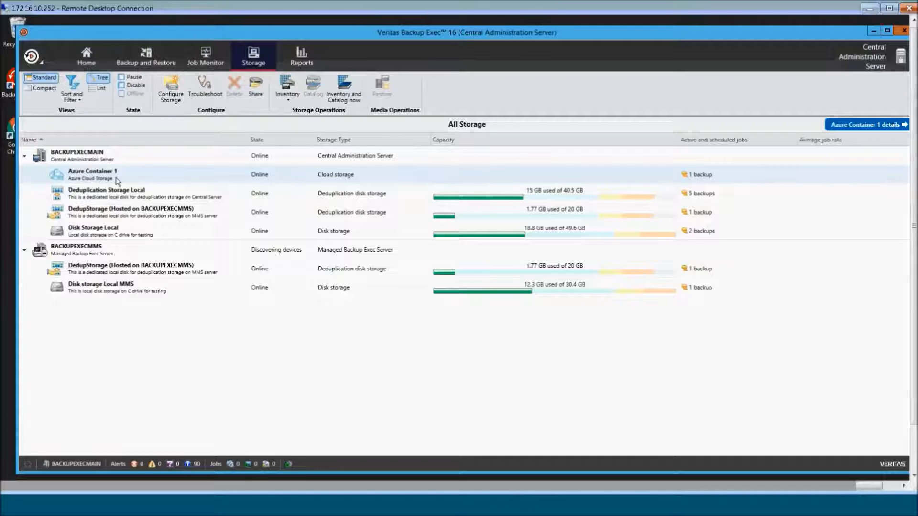
click(106, 210)
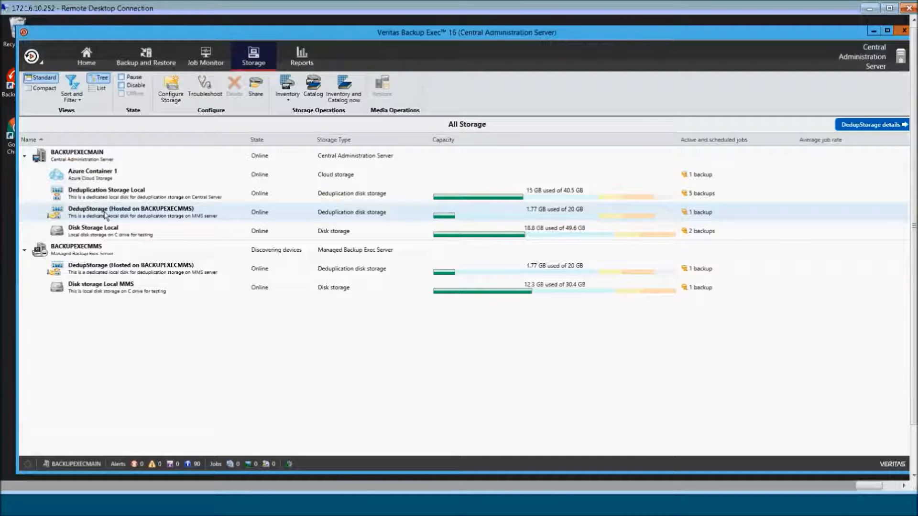
click(103, 235)
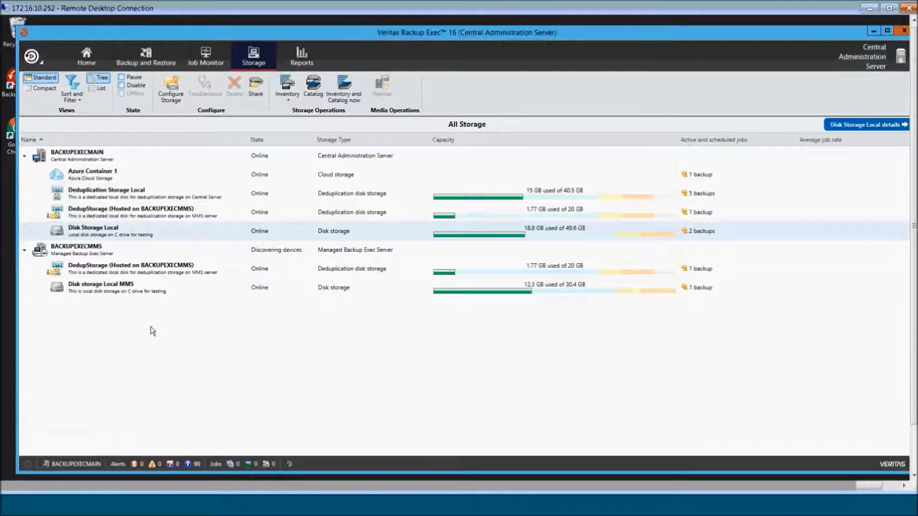
- Collapse the BACKUPEXECMMS and BACKUPEXECMAIN storage lists and return to the Backup and Restore servers list
click(27, 249)
click(27, 157)
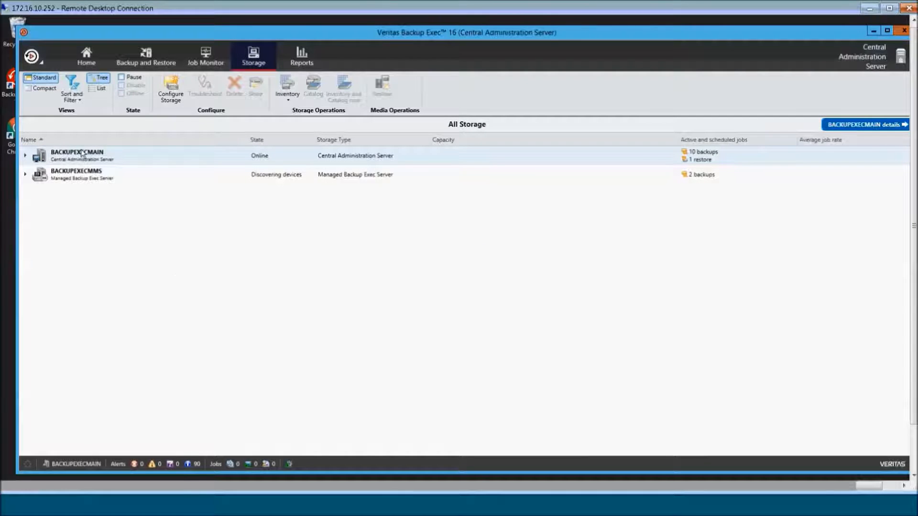
click(145, 57)
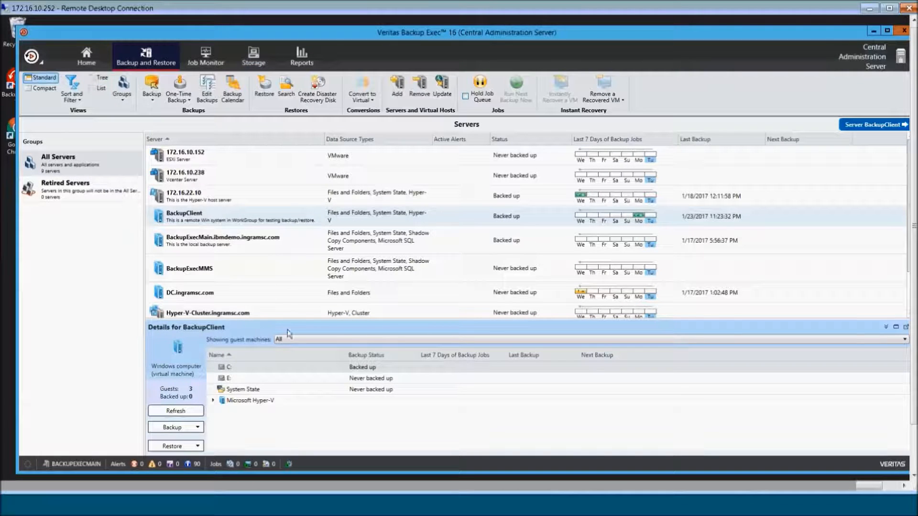
- Open the BackupClient server's jobs and start a one-time backup to disk
drag(339, 315, 337, 349)
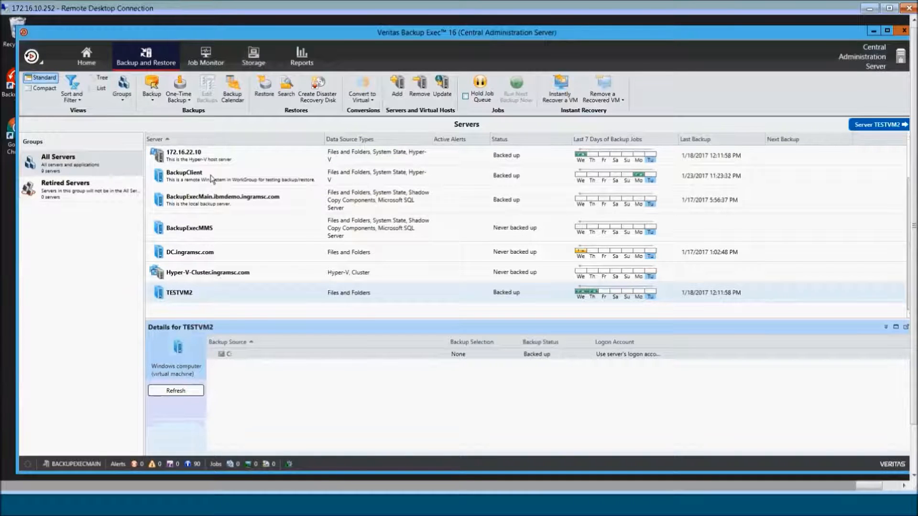
double_click(185, 177)
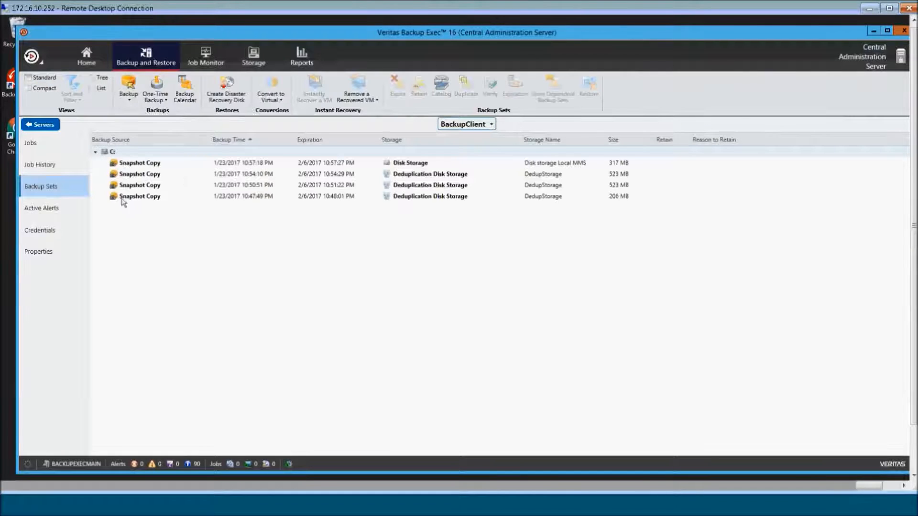
click(36, 147)
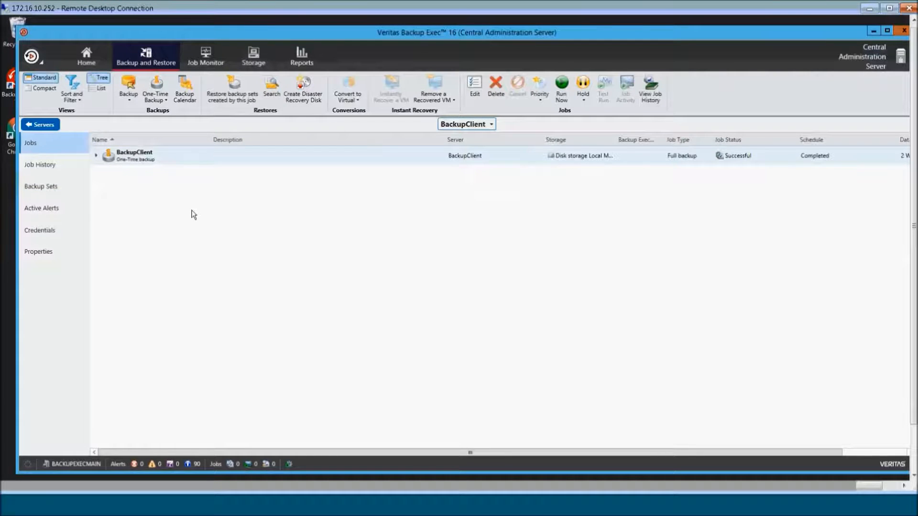
click(154, 98)
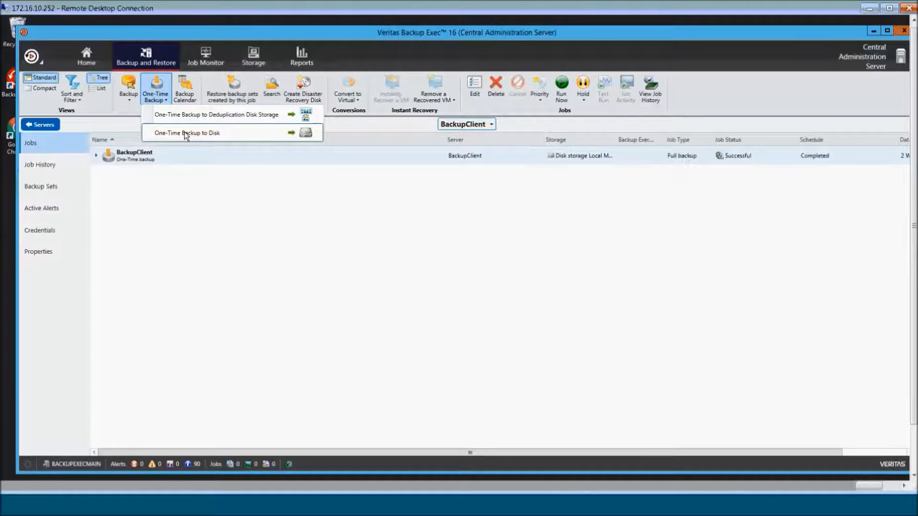
click(191, 115)
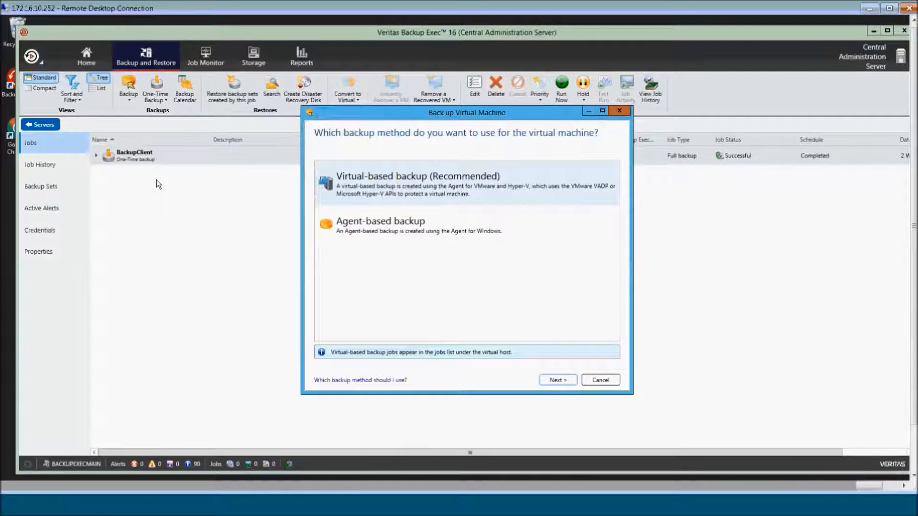
- Choose agent-based backup in the Back up Virtual Machine dialog and continue
click(362, 233)
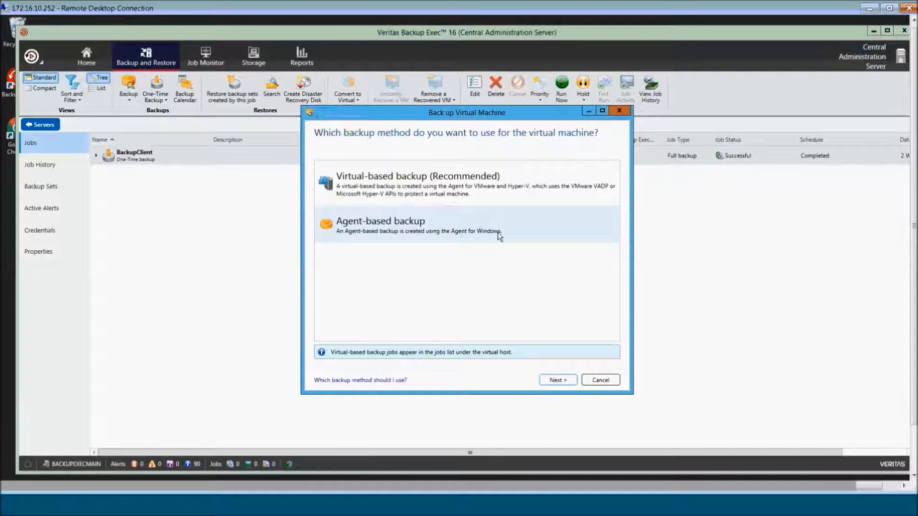
click(569, 384)
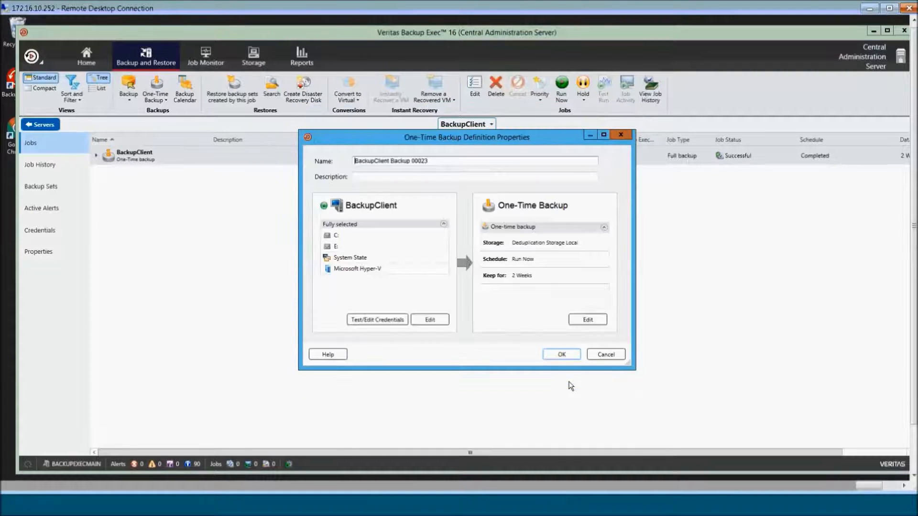
- Change the default job name to 'BackupClient job delegated to MMS' and edit BackupClient's selections
drag(433, 162, 391, 161)
text(ckupExec MMS)
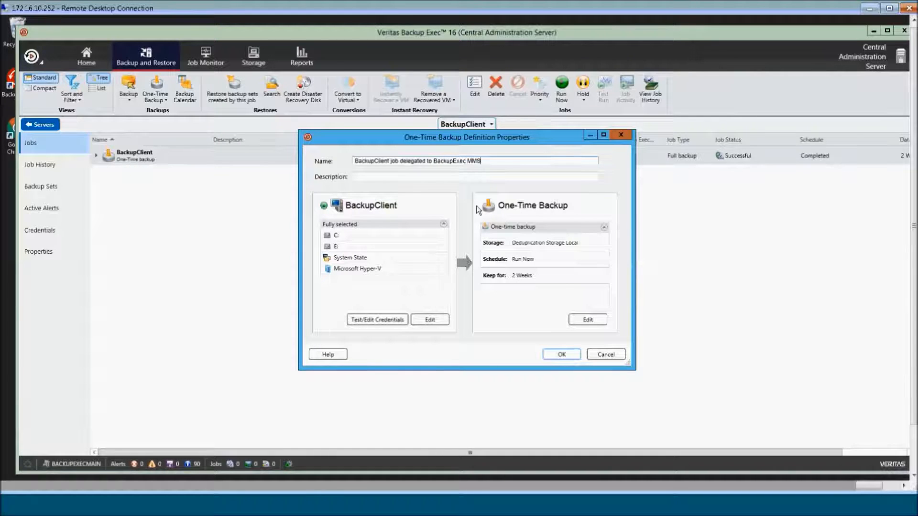
drag(466, 160, 432, 161)
key(BackSpace)
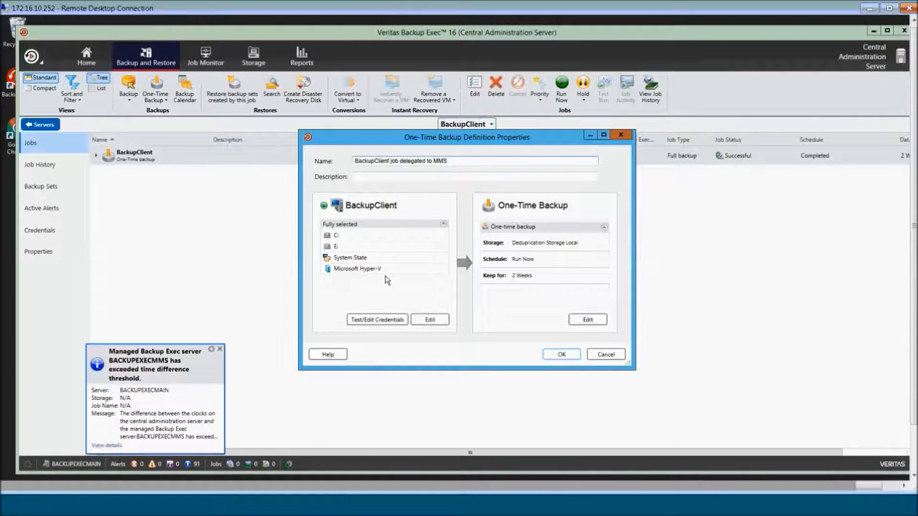
click(427, 320)
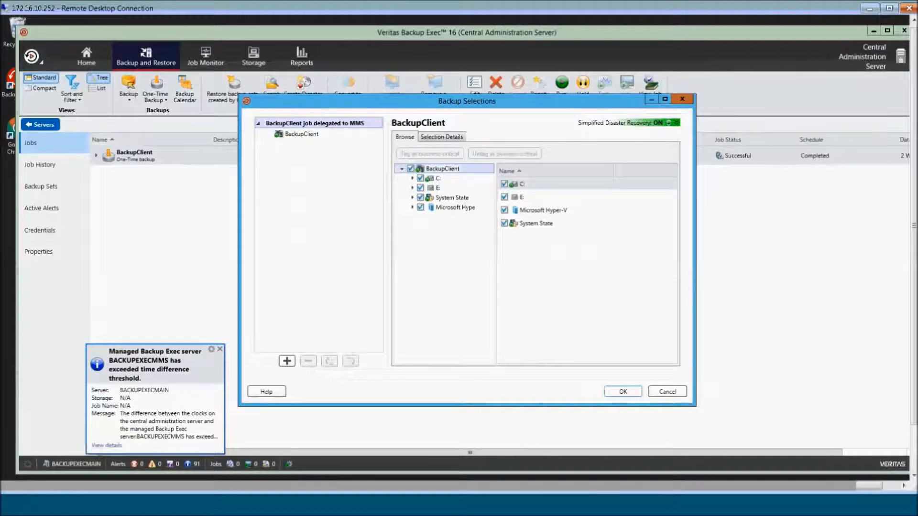
- Select only C:\Program Files on BackupClient, confirm, and open the job's options
click(410, 169)
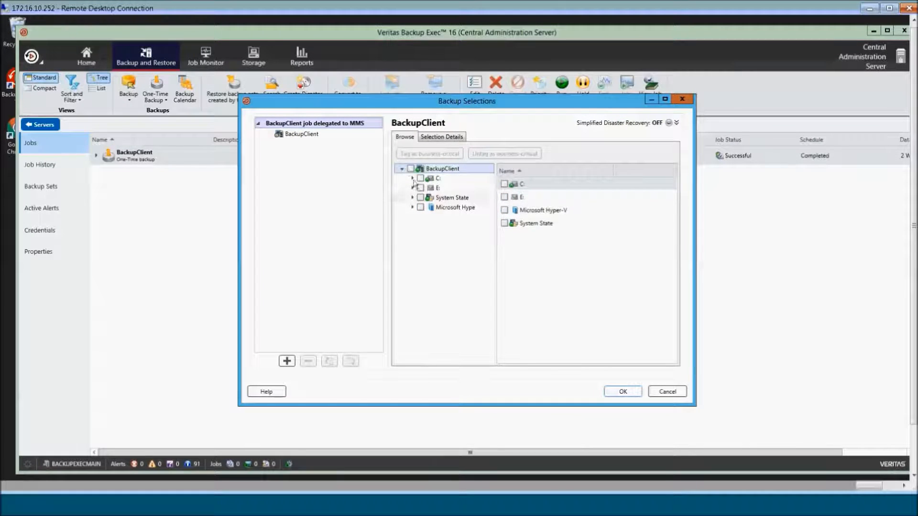
click(412, 178)
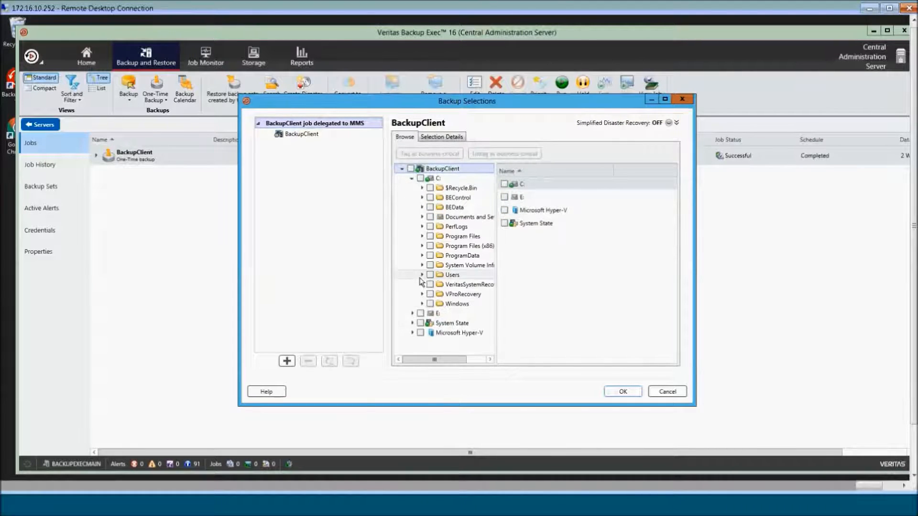
click(430, 236)
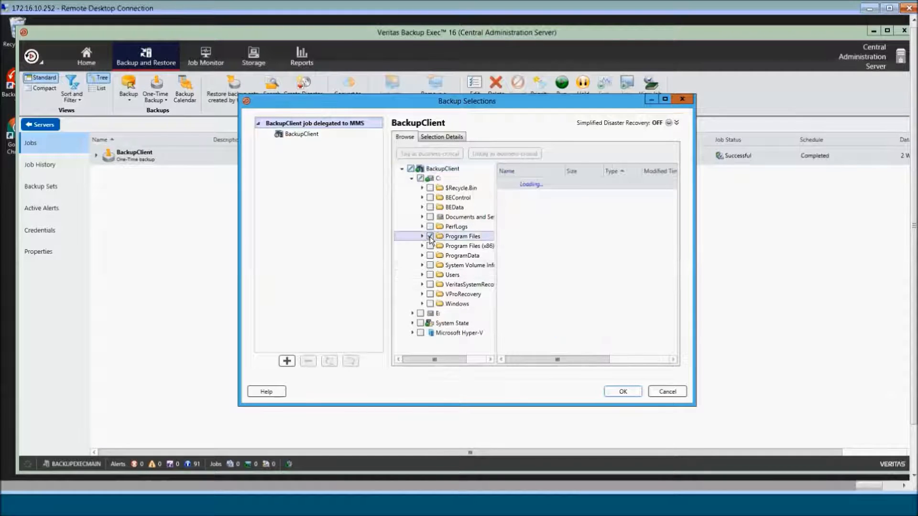
click(623, 391)
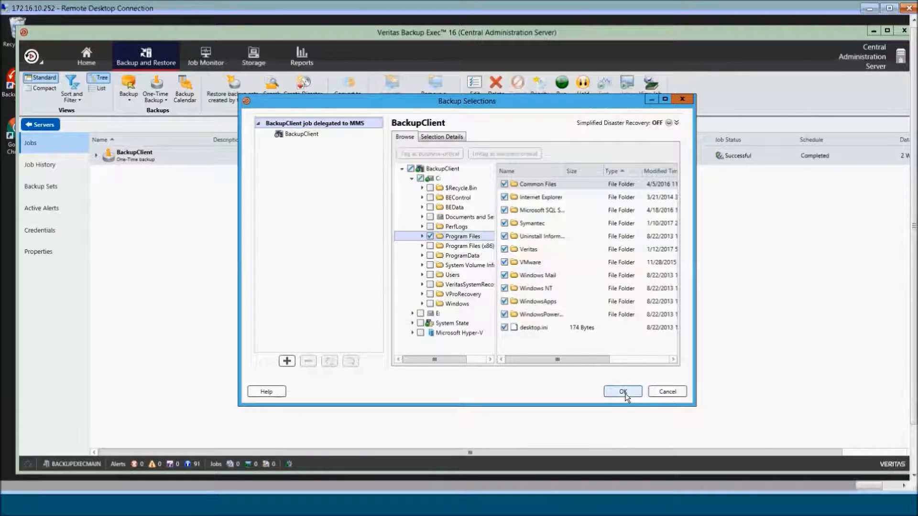
click(622, 392)
click(587, 320)
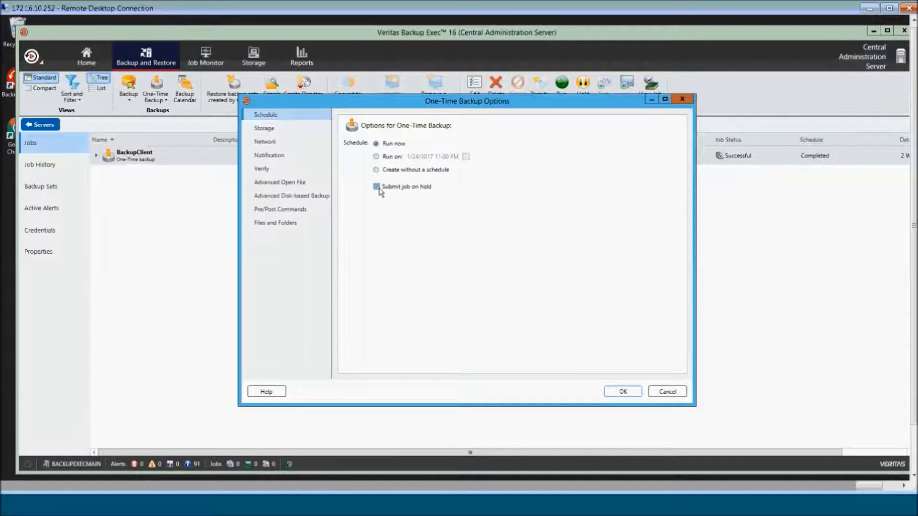
- Set the job's storage to run on BACKUPEXECMMS using Disk storage Local MMS
click(271, 130)
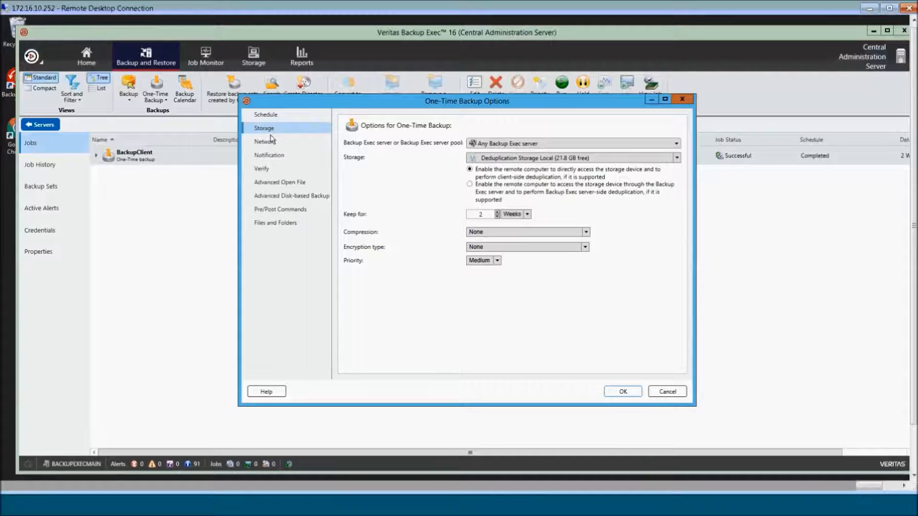
click(507, 144)
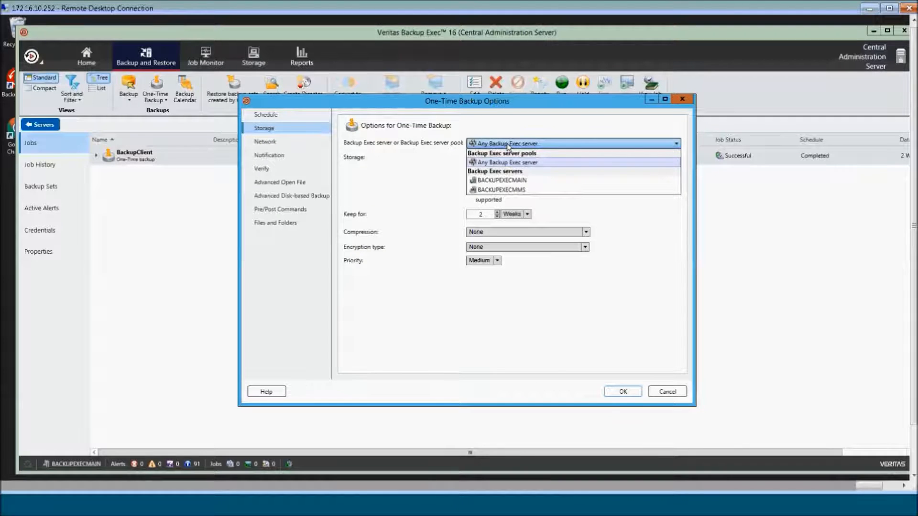
click(510, 193)
click(535, 159)
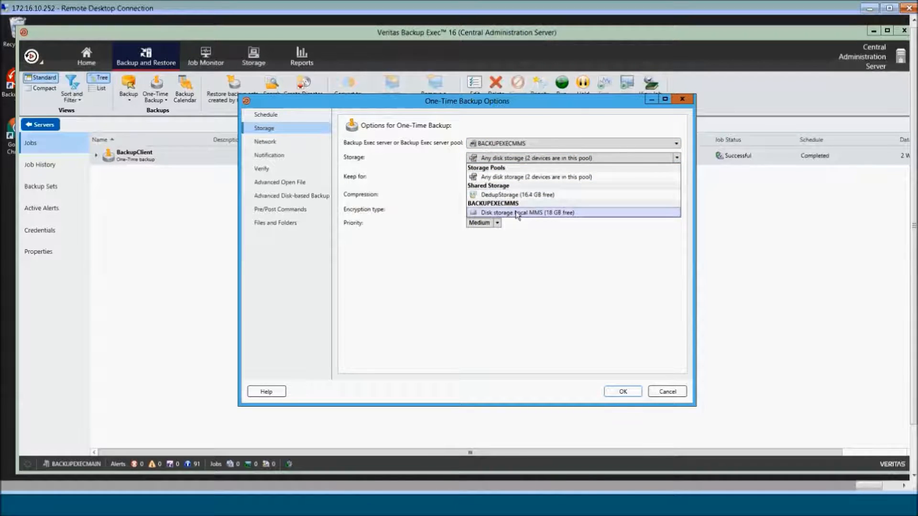
click(517, 212)
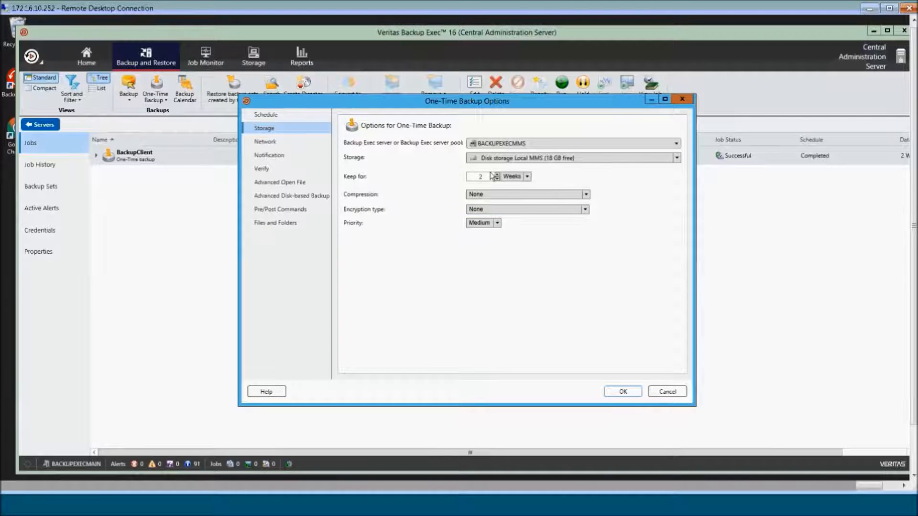
- Set verification to Do not verify, review the remaining option pages, and save
click(265, 143)
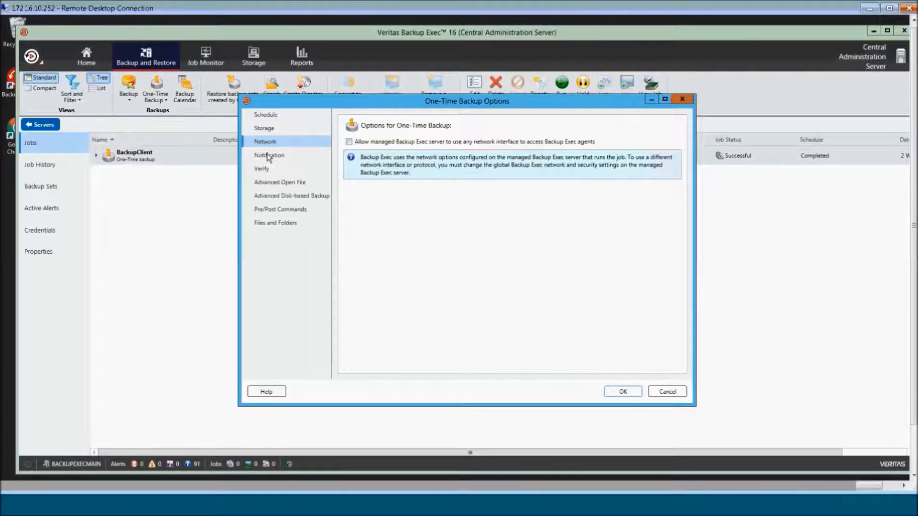
click(267, 169)
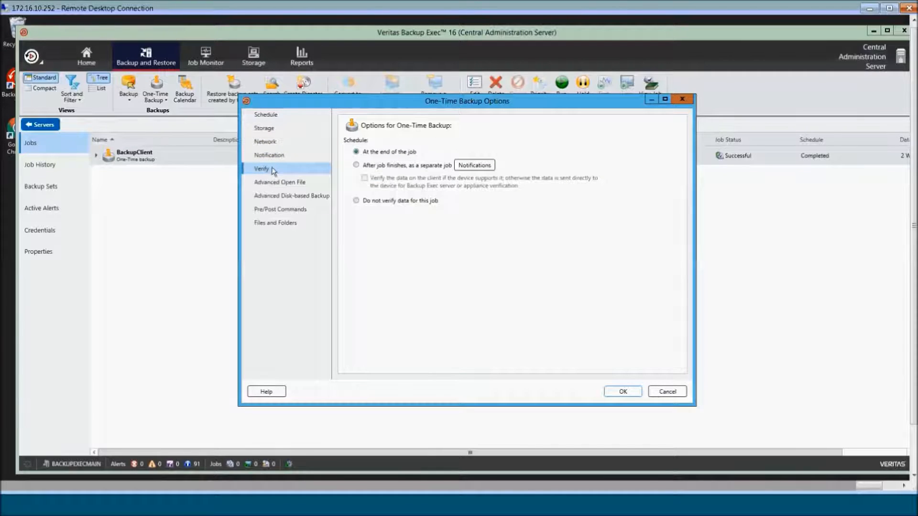
click(357, 201)
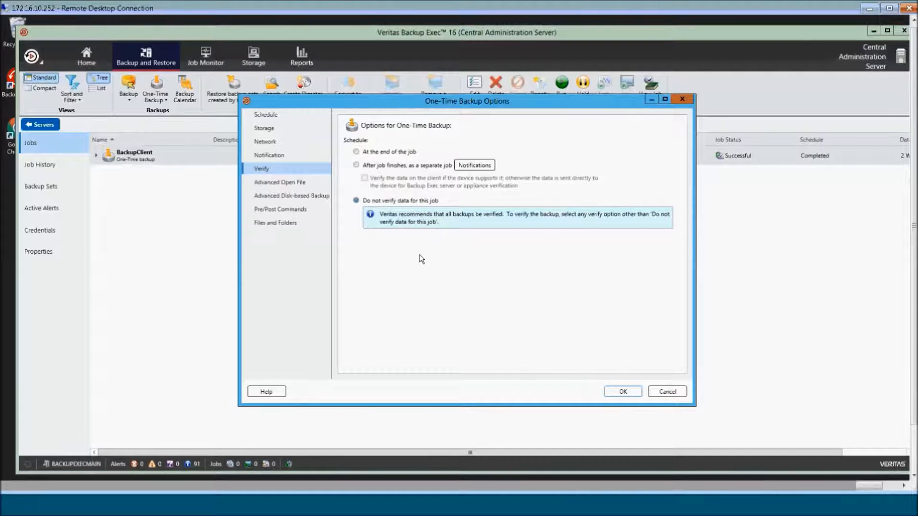
click(293, 183)
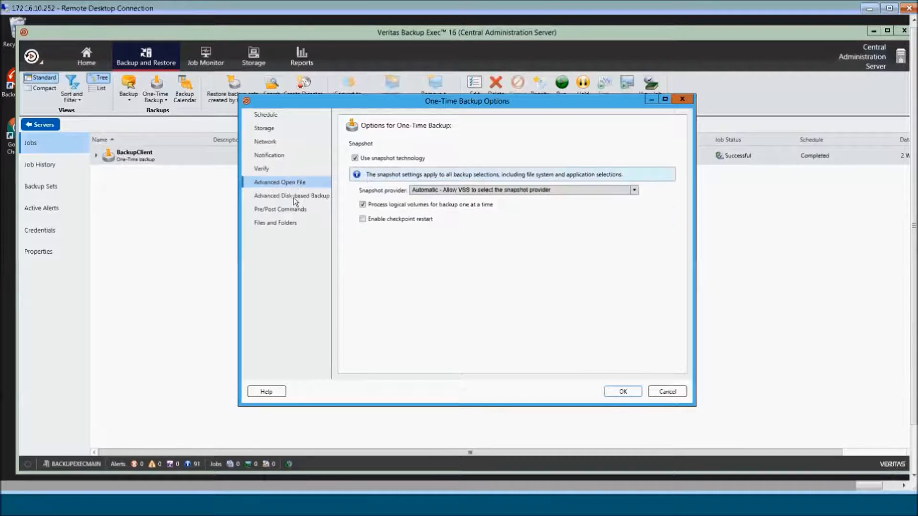
click(292, 196)
click(290, 224)
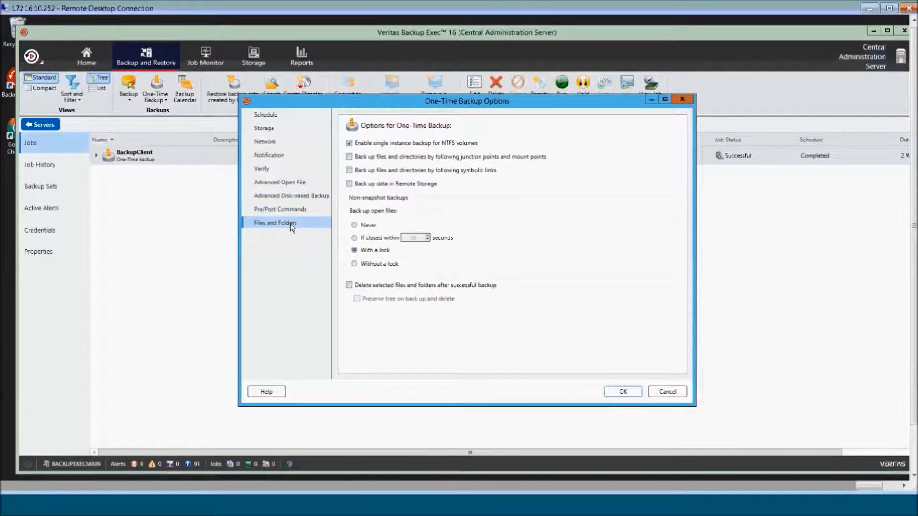
click(632, 396)
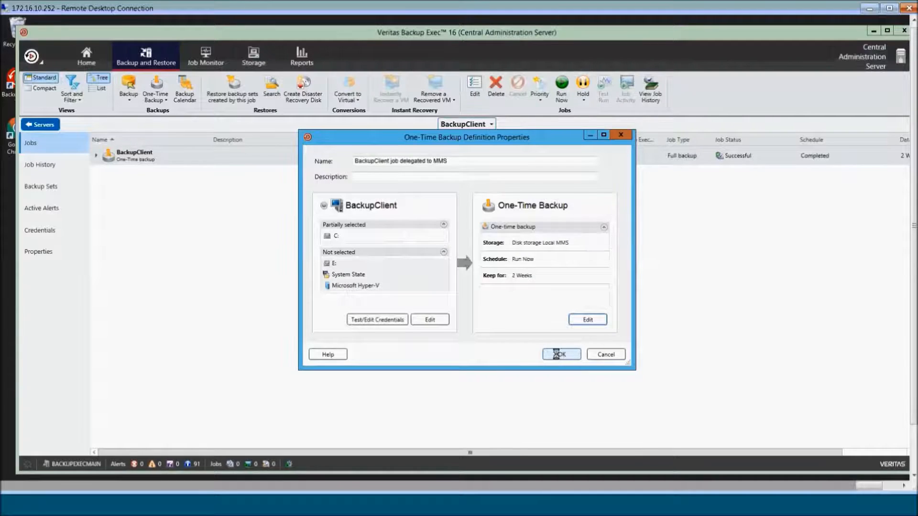
- Save the definition, then widen the Name column and expand the new delegated job in the list
click(557, 355)
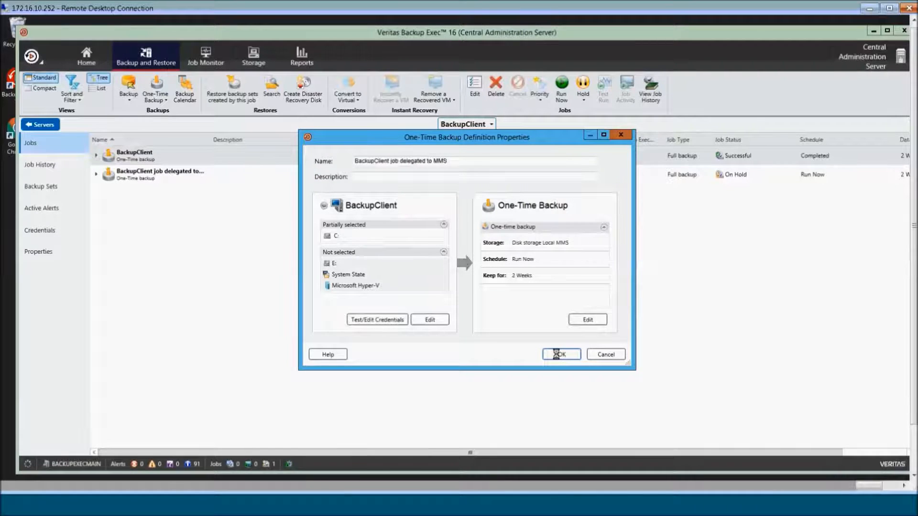
click(148, 180)
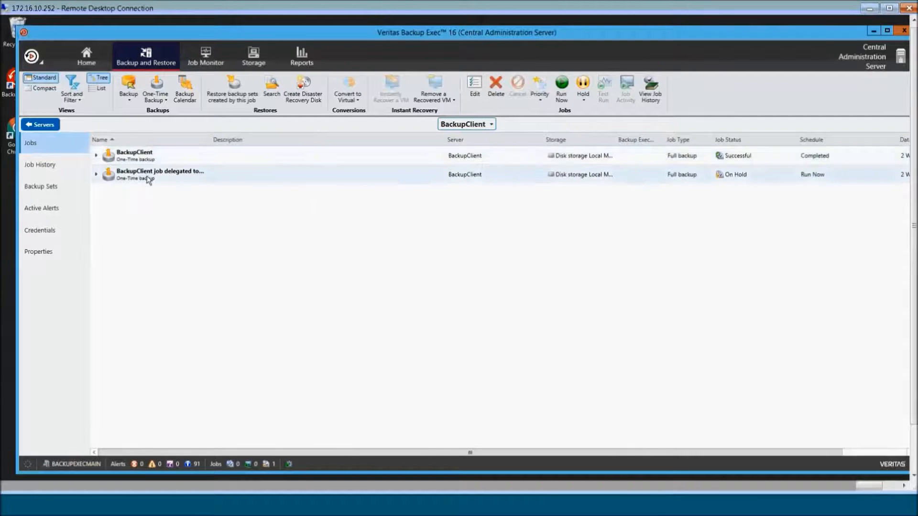
drag(210, 139, 254, 148)
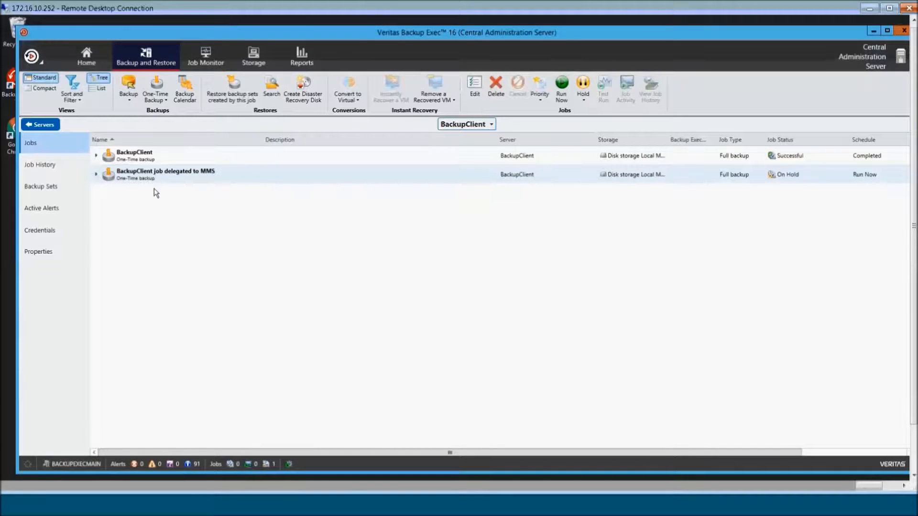
click(96, 175)
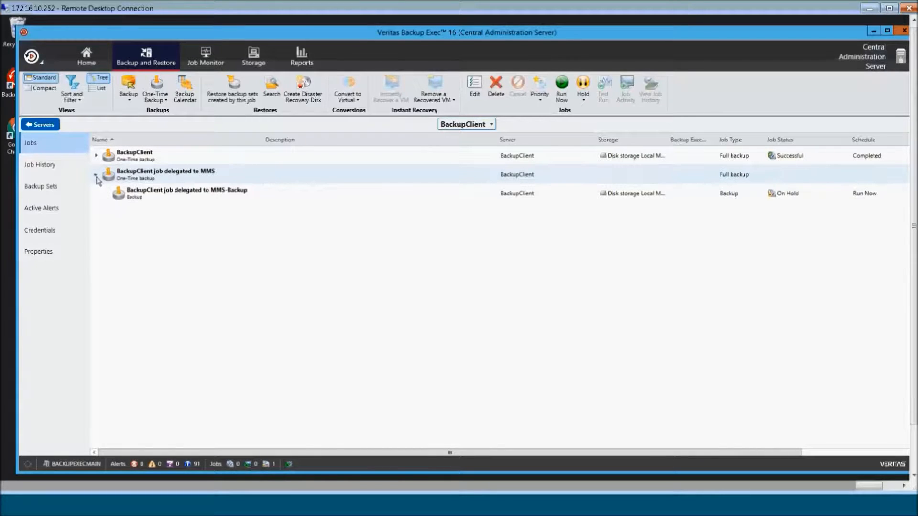
- Clear Hold on the MMS-Backup job so it runs, then switch to Job Monitor
right_click(148, 195)
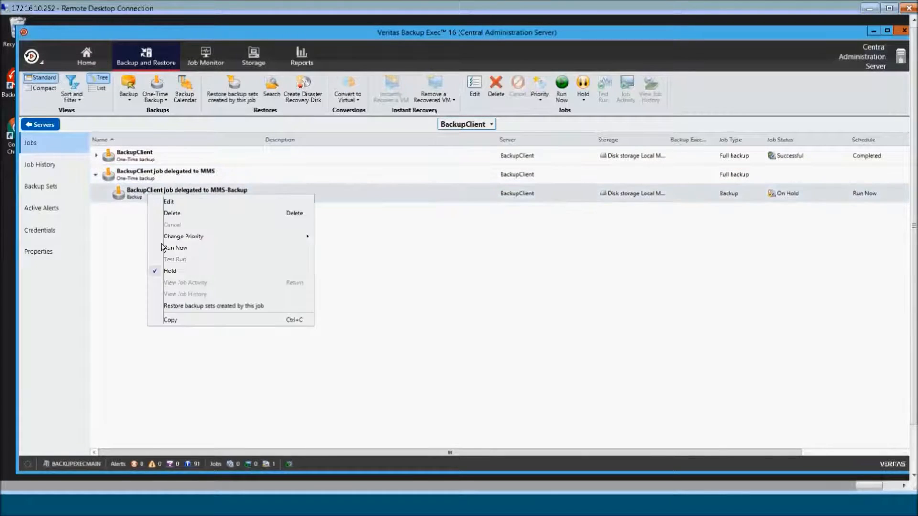
click(157, 271)
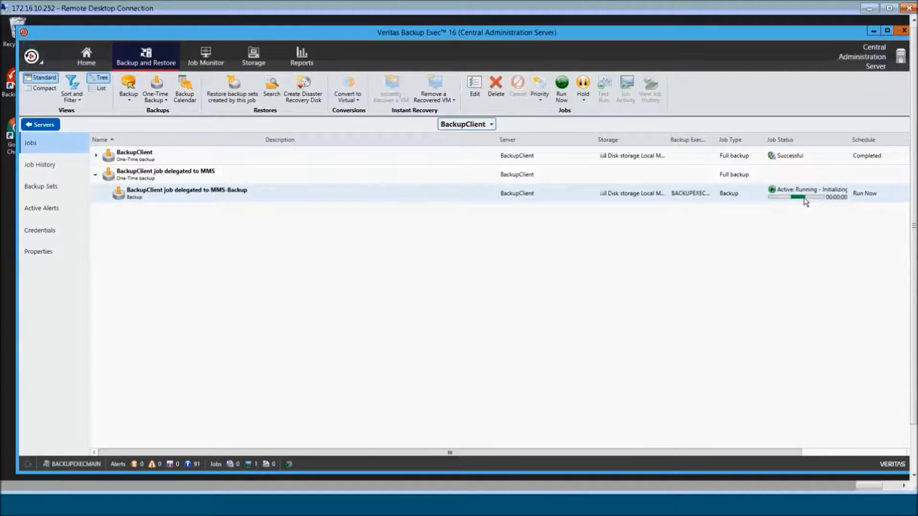
click(205, 59)
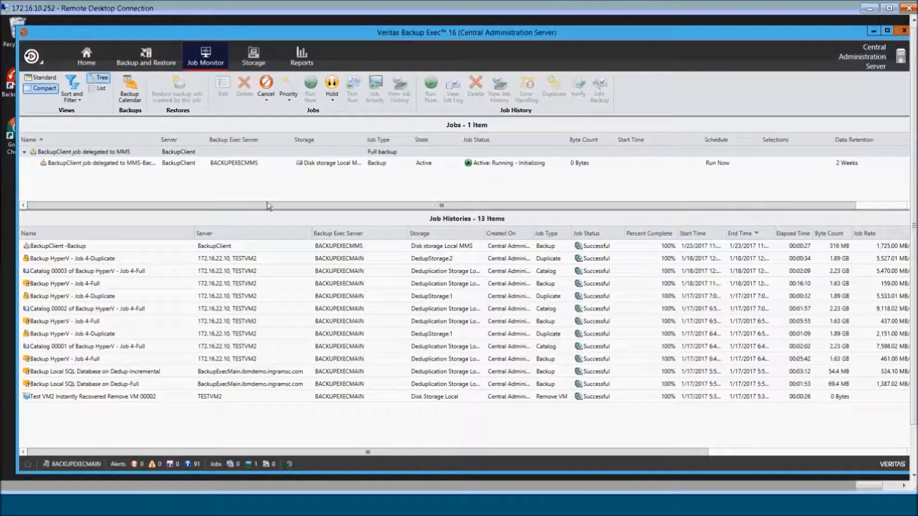
- Open Job Activity for 'BackupClient job delegated to MMS-Backup' and move the dialog aside
click(307, 163)
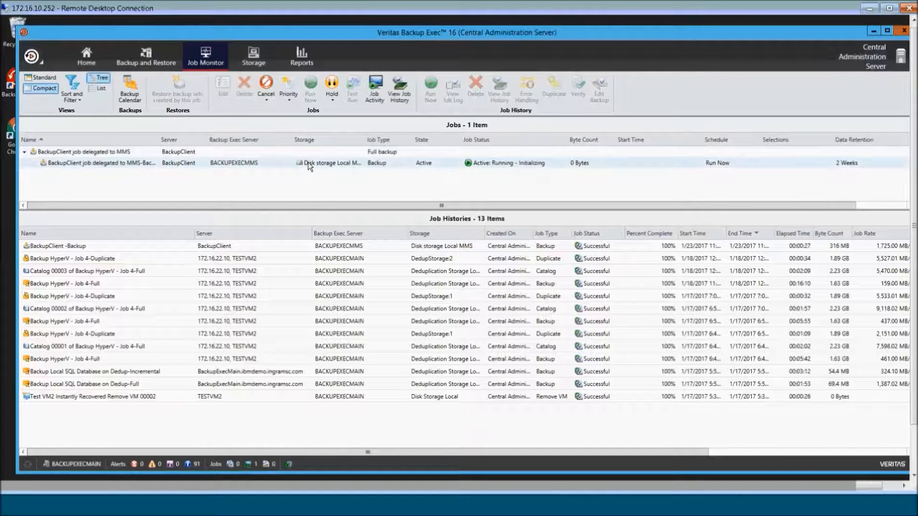
double_click(308, 162)
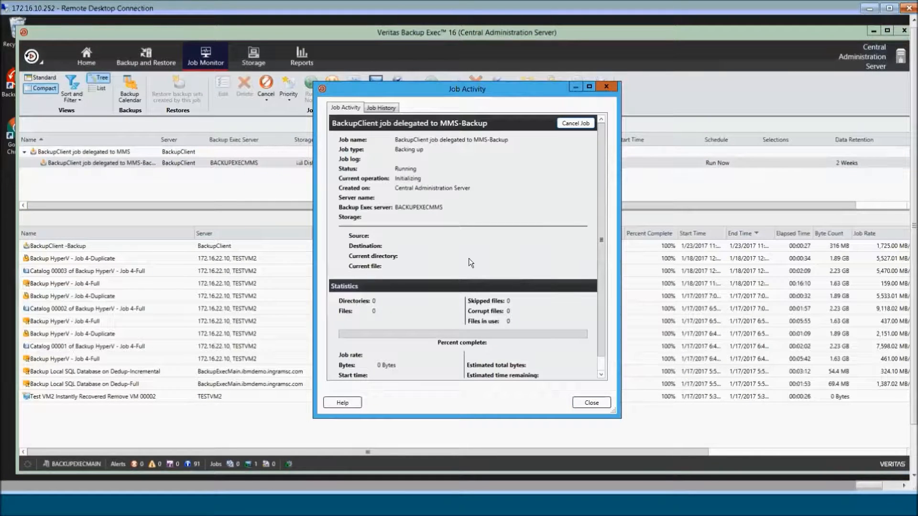
drag(422, 88, 371, 87)
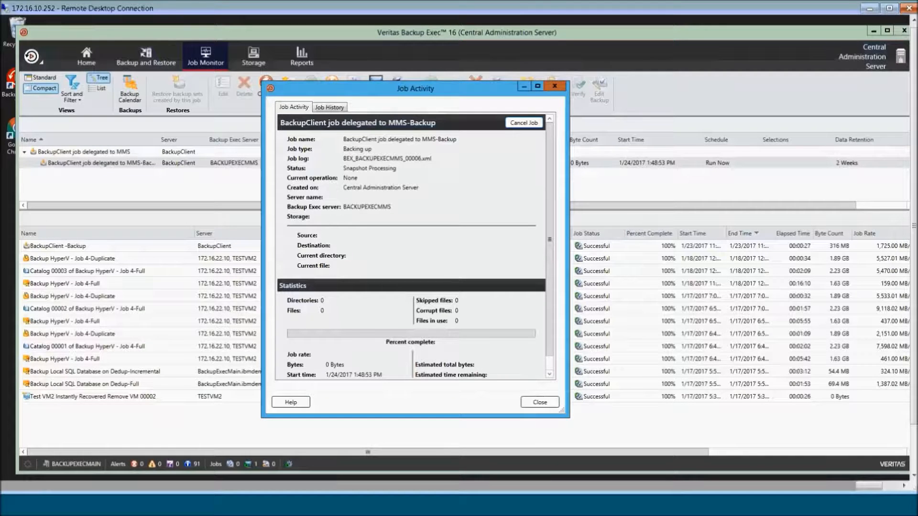
drag(914, 303, 913, 347)
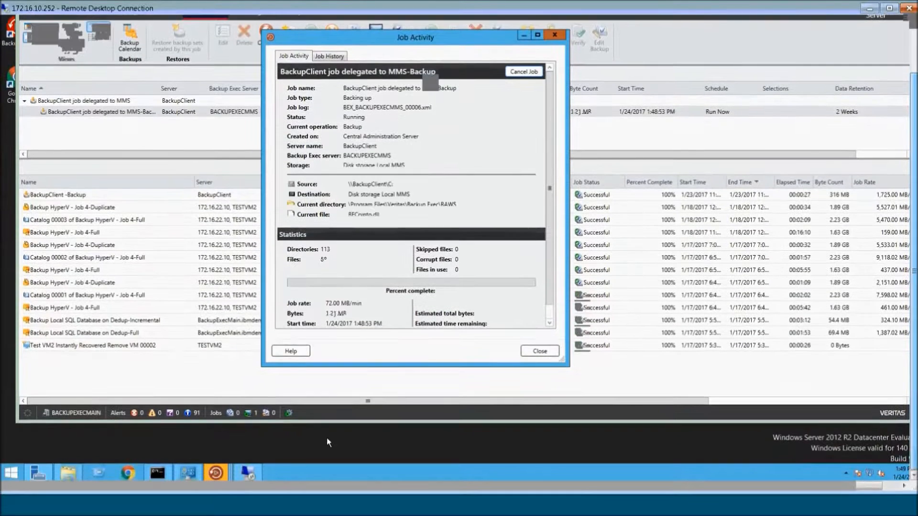
- Minimize the MMS remote session and select the completed delegated backup (316 MB) in Job Histories
click(256, 472)
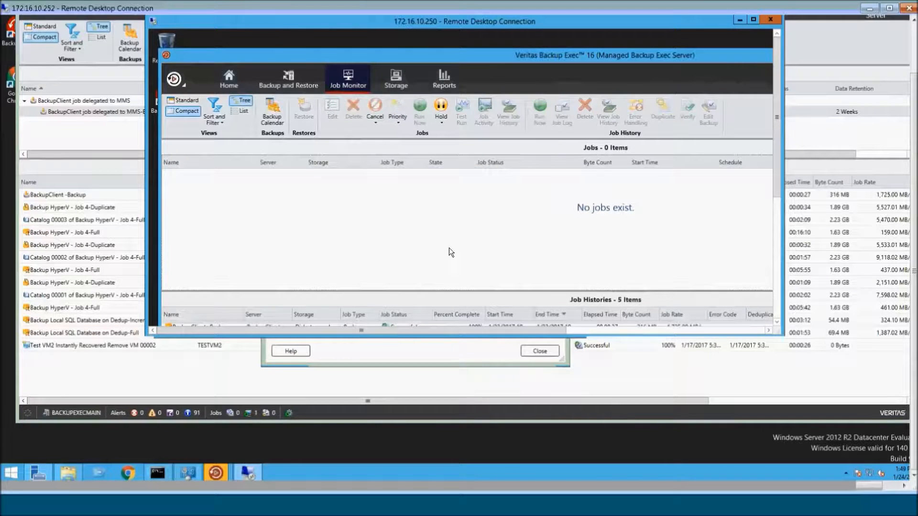
click(739, 20)
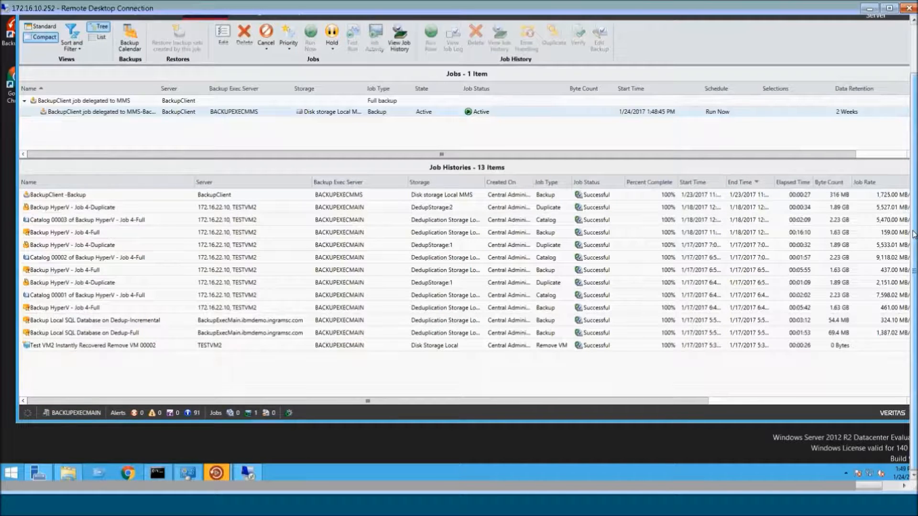
drag(913, 249, 914, 211)
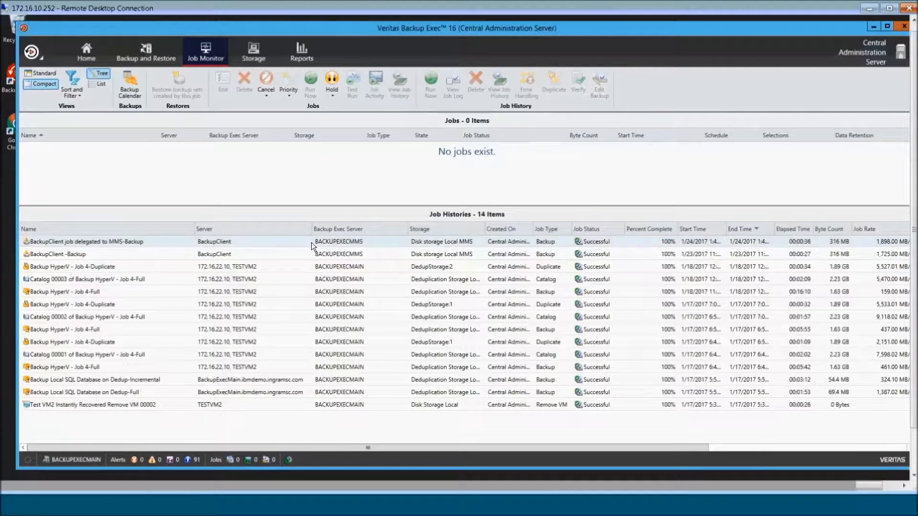
click(311, 243)
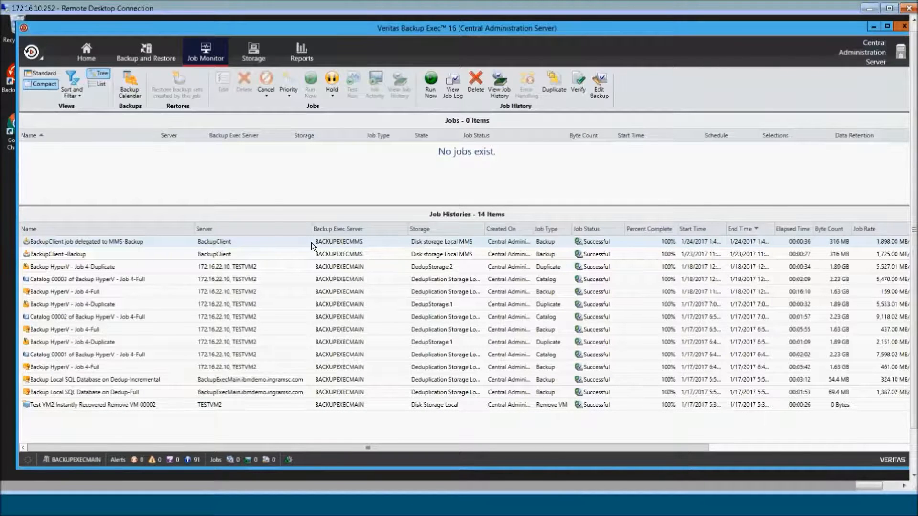
- Open the delegated backup's job log and expand the Device and Media, Job Operation and Server sections
double_click(311, 243)
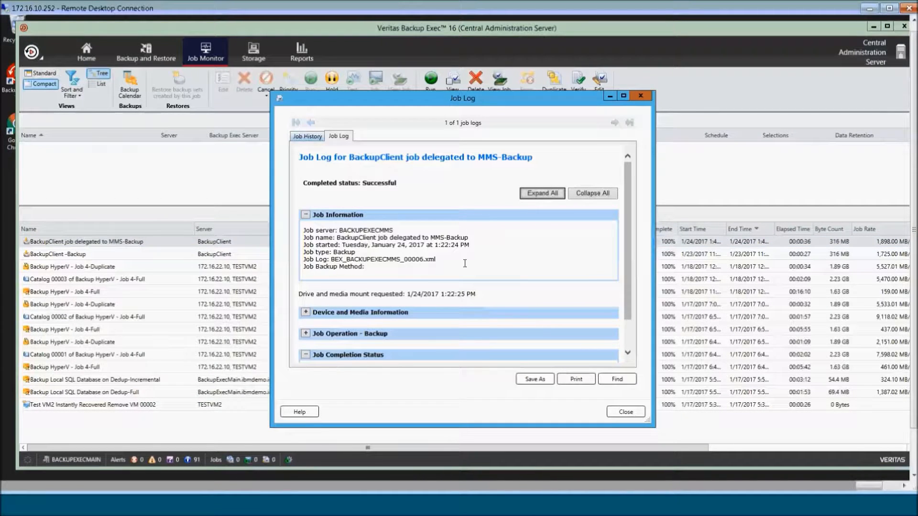
scroll(621, 269, down, 2)
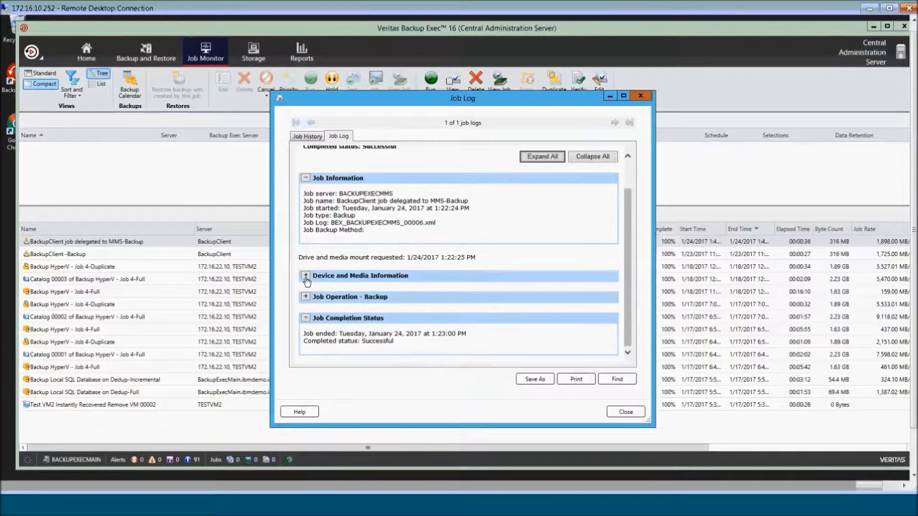
click(306, 277)
scroll(635, 337, down, 4)
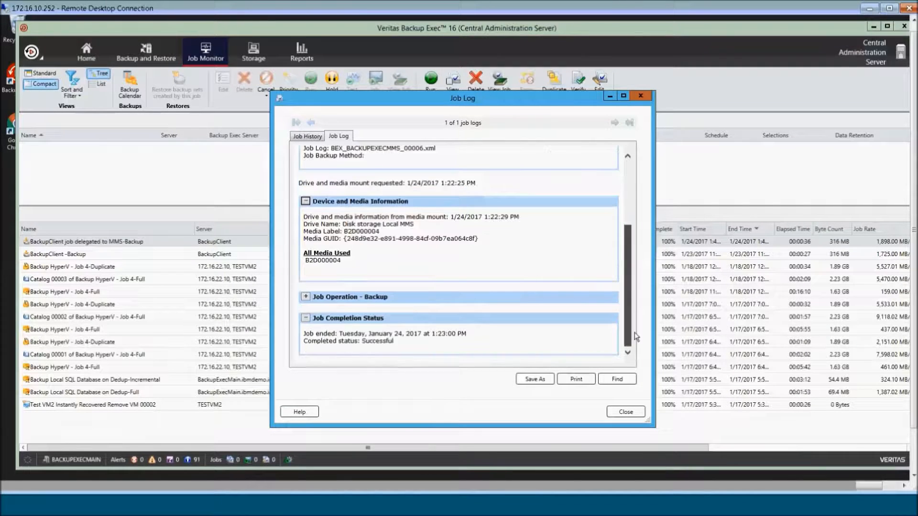
click(305, 297)
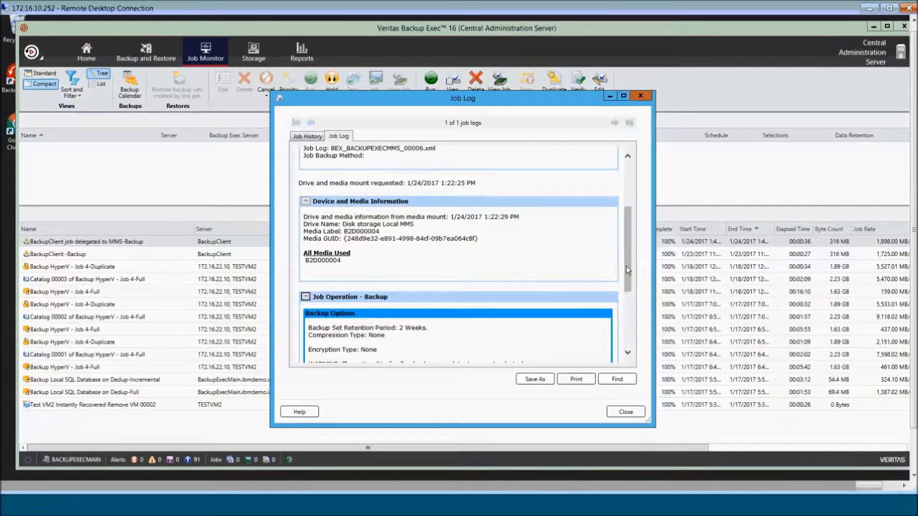
scroll(628, 270, down, 7)
click(312, 287)
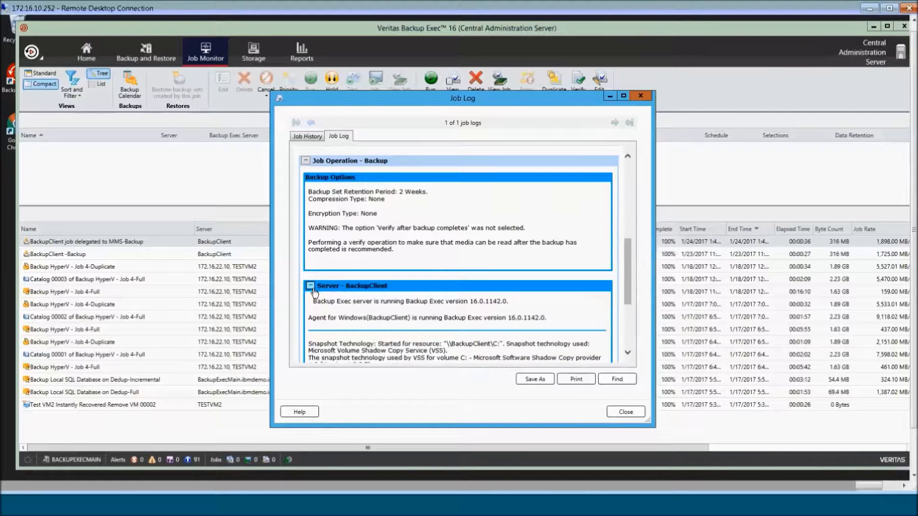
- Expand the BackupClient C: set information and Backup Set Summary, review 556 files, then close the log
scroll(636, 284, down, 5)
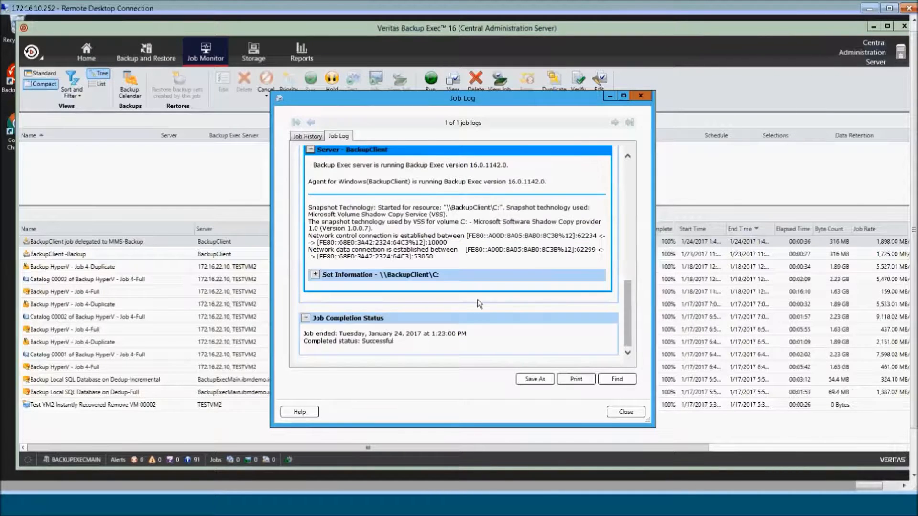
click(315, 275)
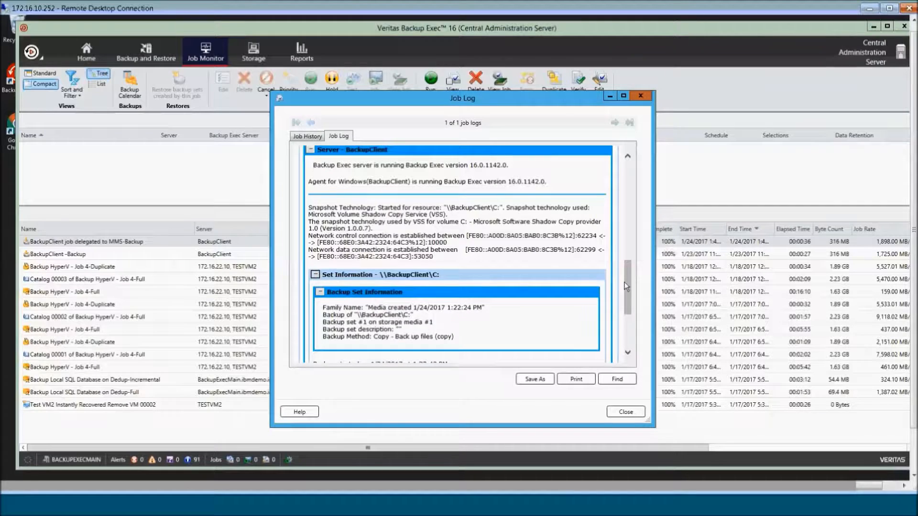
scroll(626, 287, down, 4)
click(319, 267)
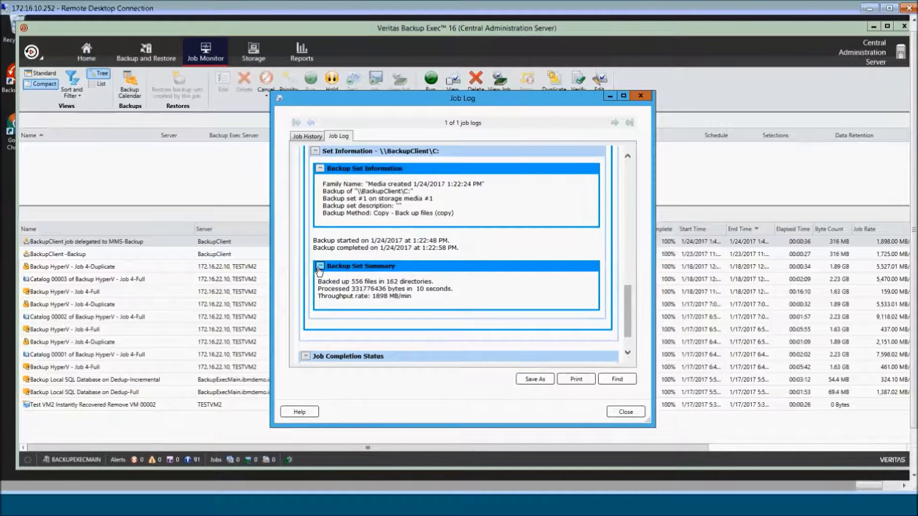
drag(629, 322, 627, 215)
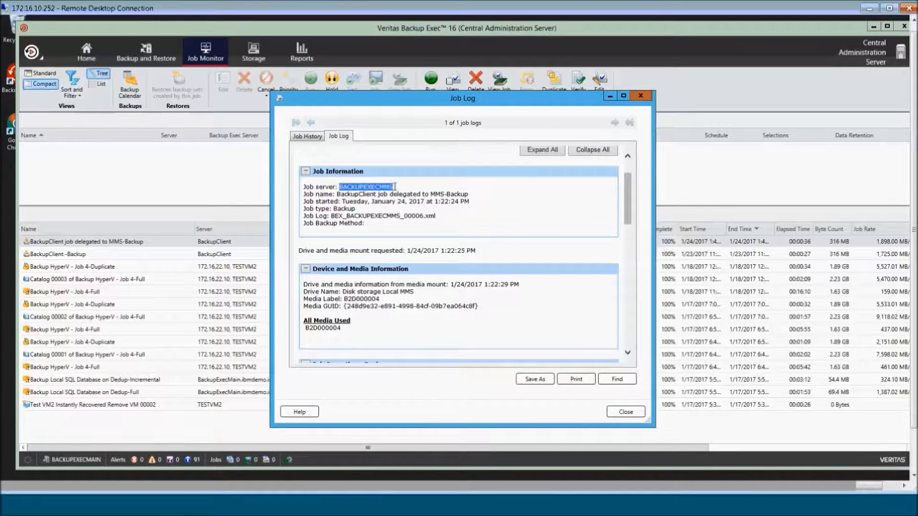
drag(628, 209, 634, 234)
click(626, 412)
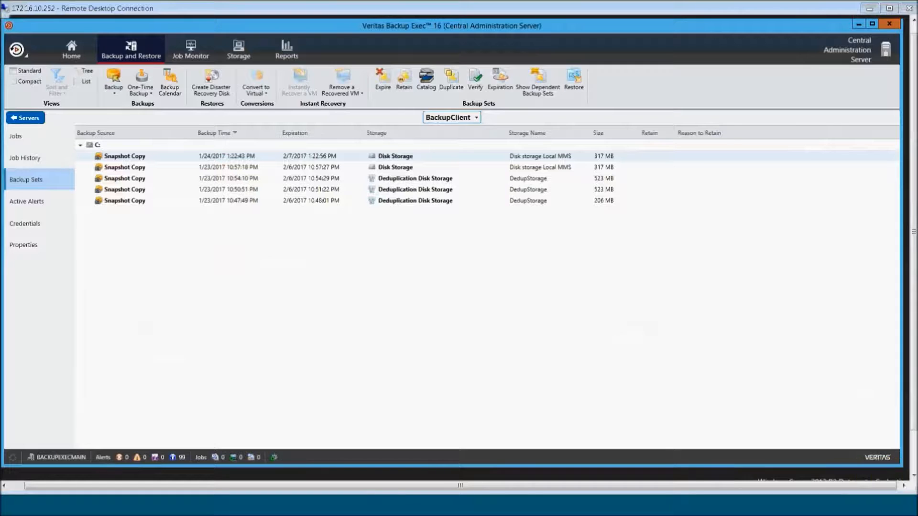
- Launch the Restore Wizard from BackupClient's Jobs list using 'Restore backup sets created by this job'
click(19, 135)
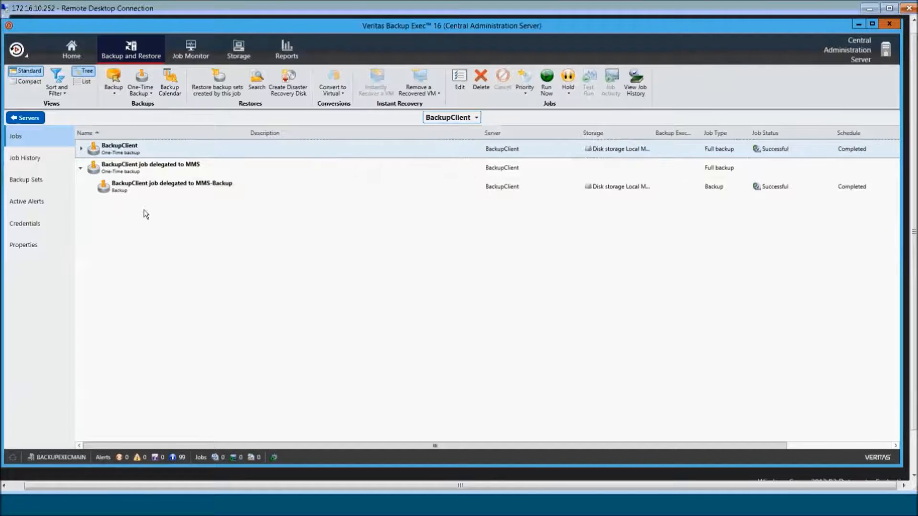
click(217, 89)
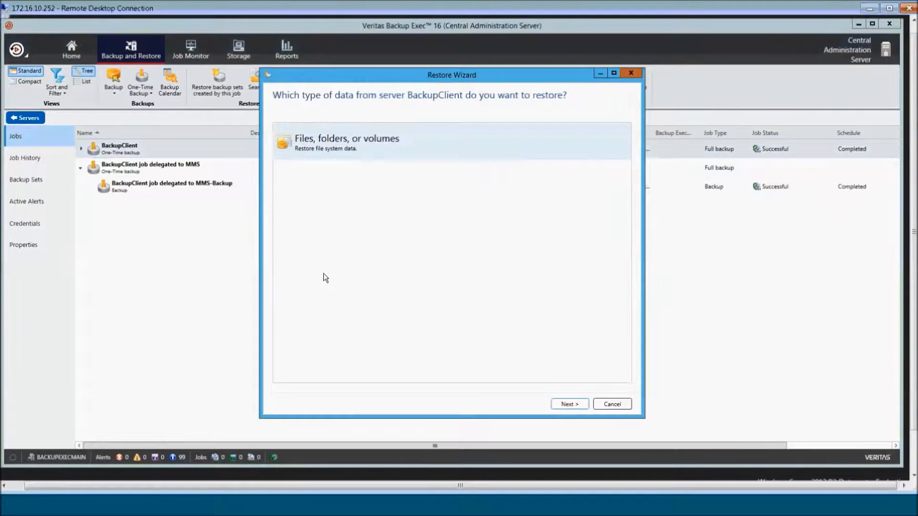
- Choose file and folder restore from a backup set and select the 1/23/2017 C: snapshot with Program Files (316 MB)
click(569, 404)
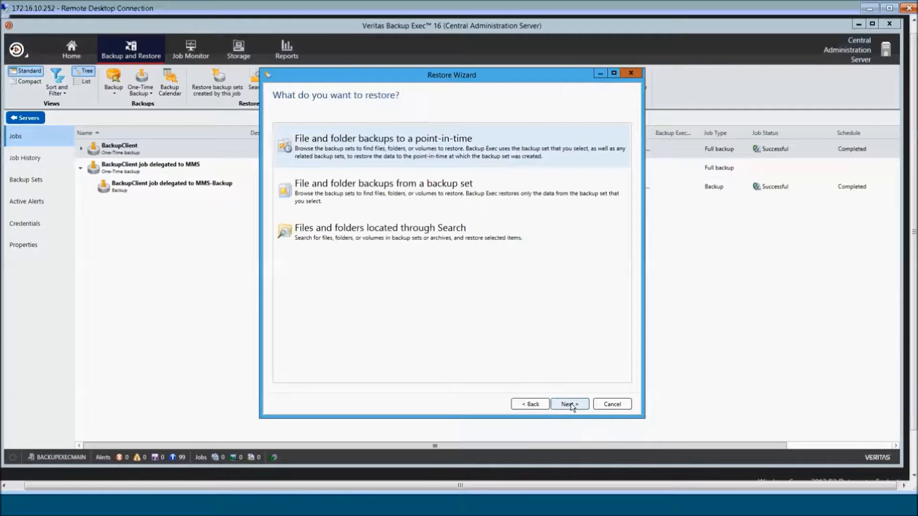
click(346, 194)
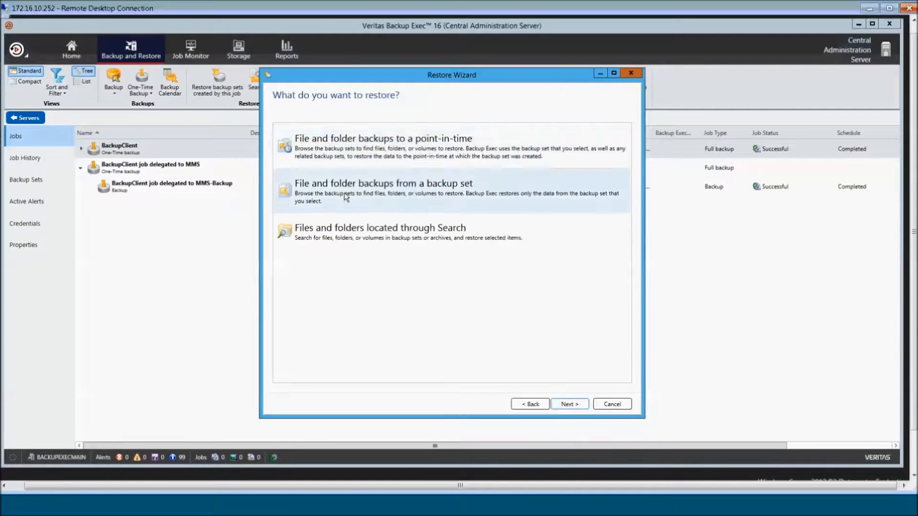
click(563, 404)
click(294, 165)
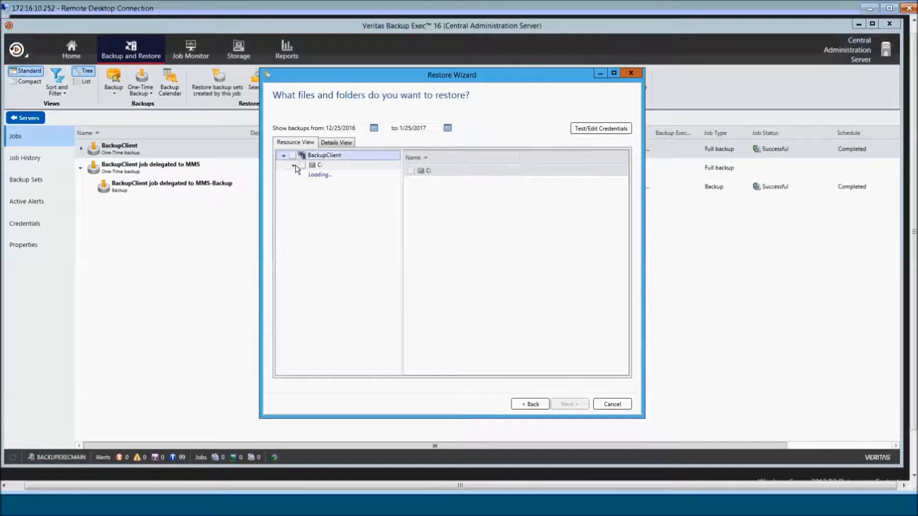
click(303, 174)
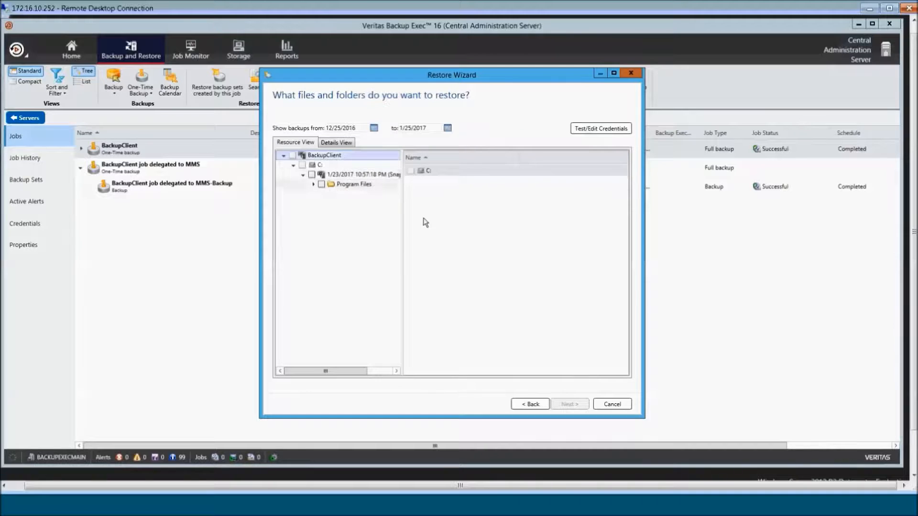
drag(402, 222, 450, 222)
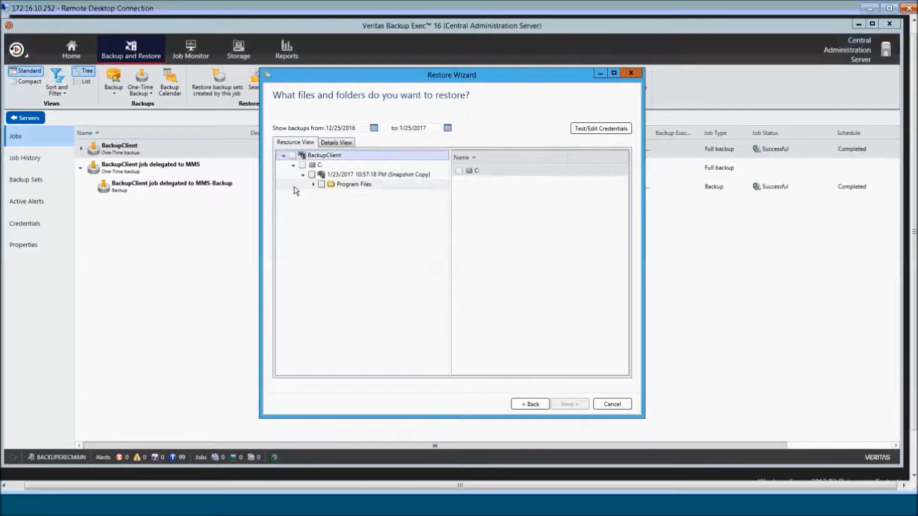
click(312, 175)
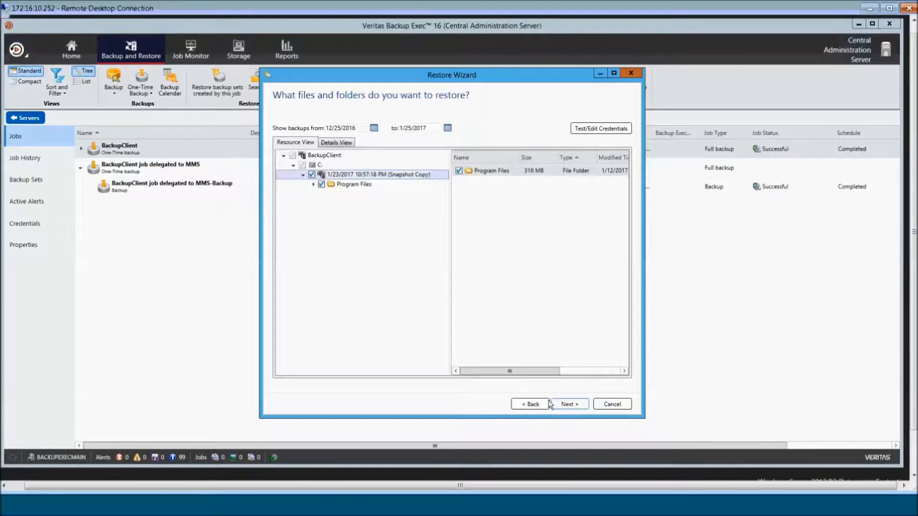
click(565, 405)
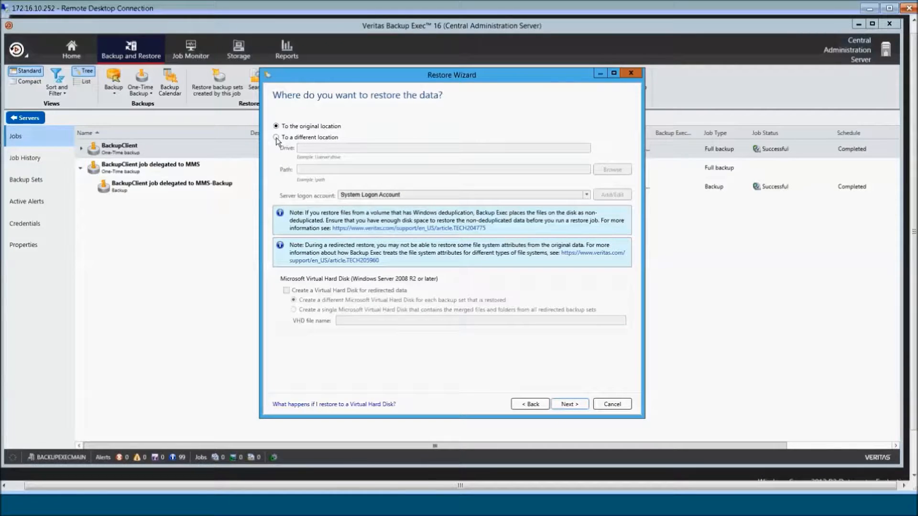
- Redirect the restore to the folder \\BackupExecMMS\C:\Restore To This Directory
click(276, 137)
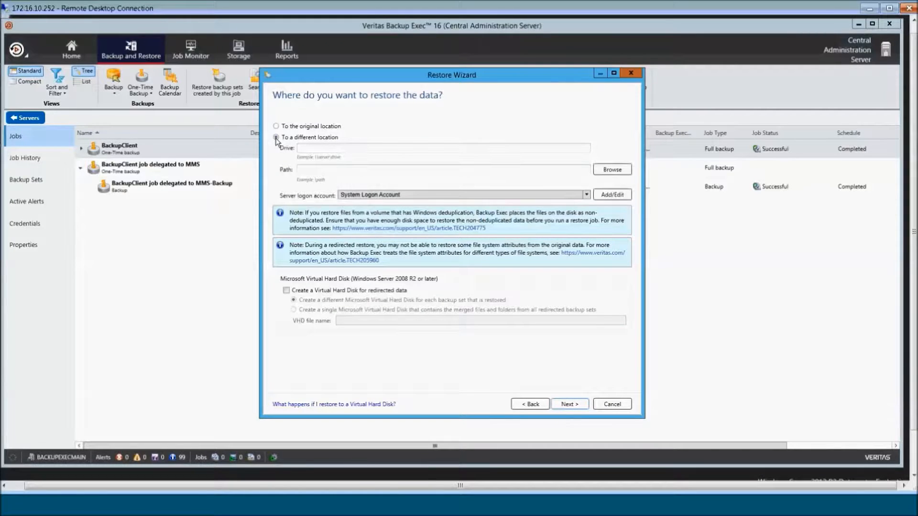
click(615, 170)
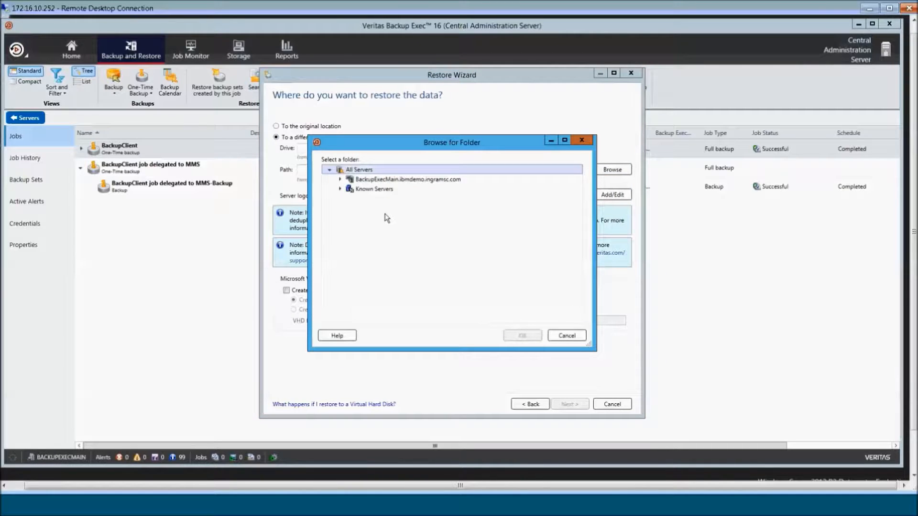
click(340, 189)
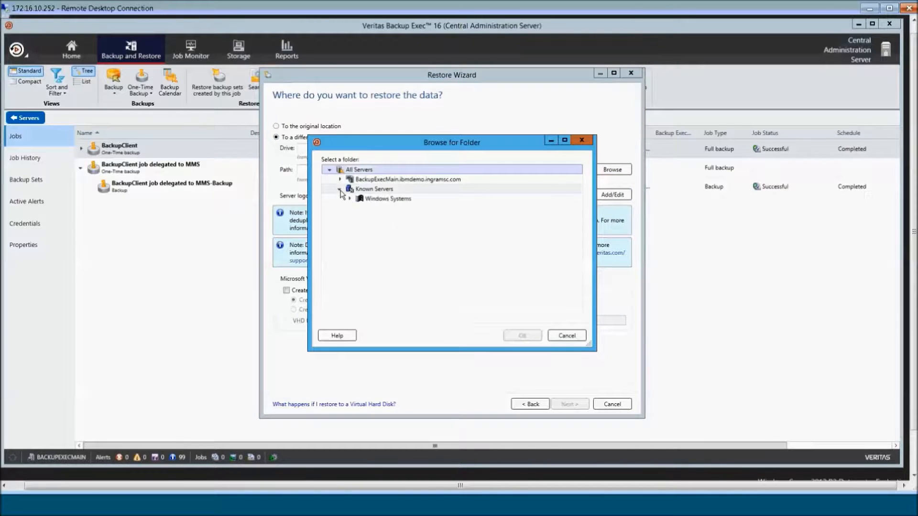
click(350, 199)
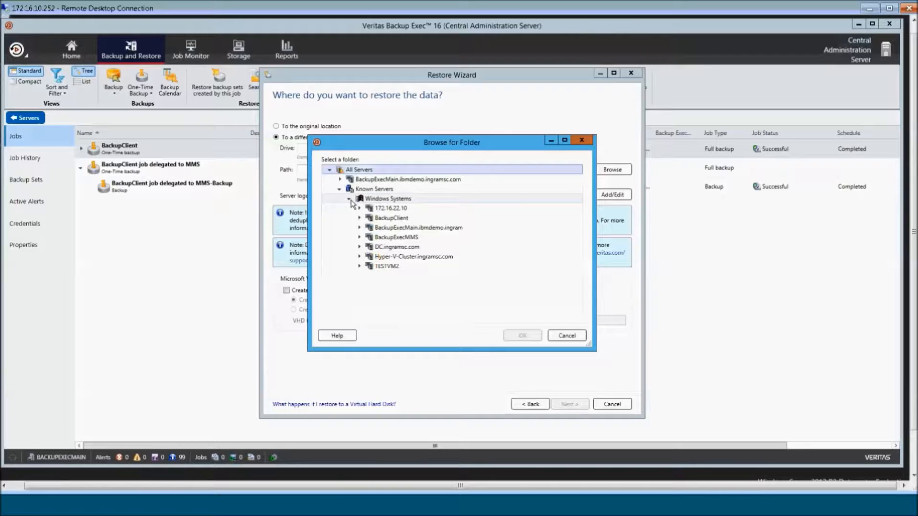
click(360, 237)
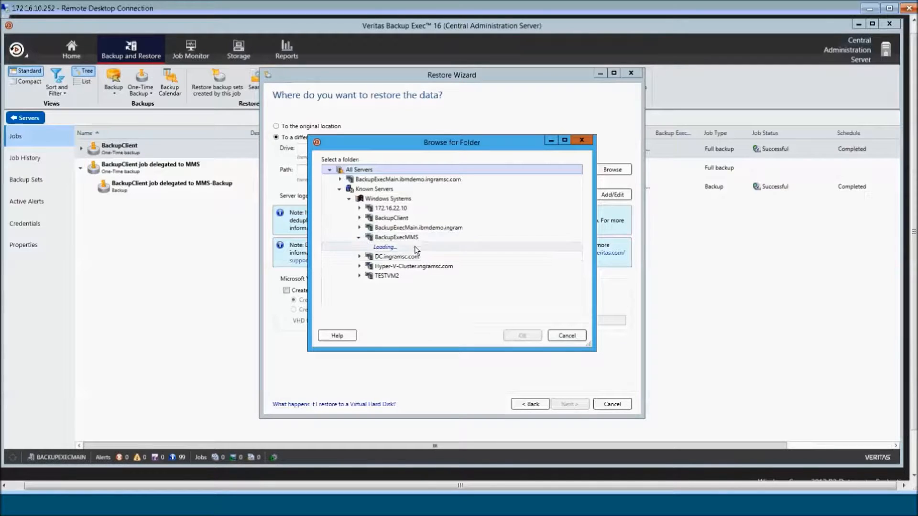
click(368, 247)
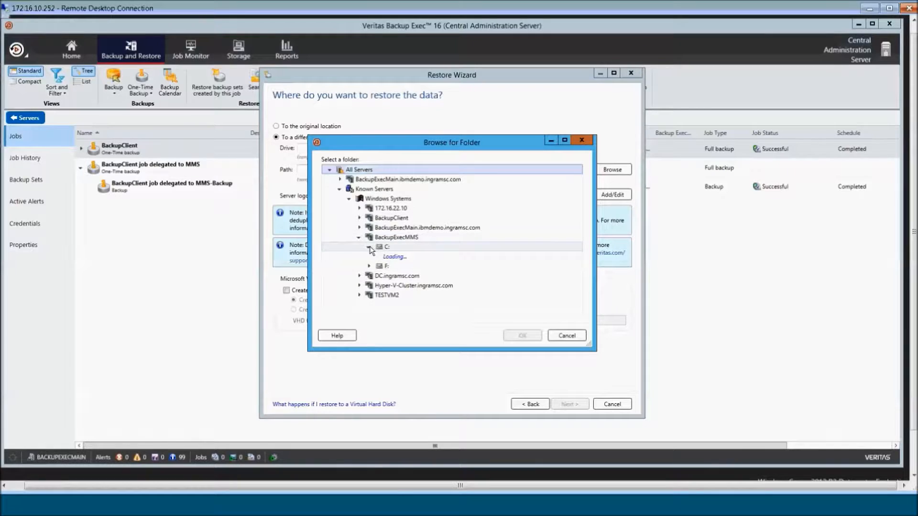
drag(578, 247, 577, 282)
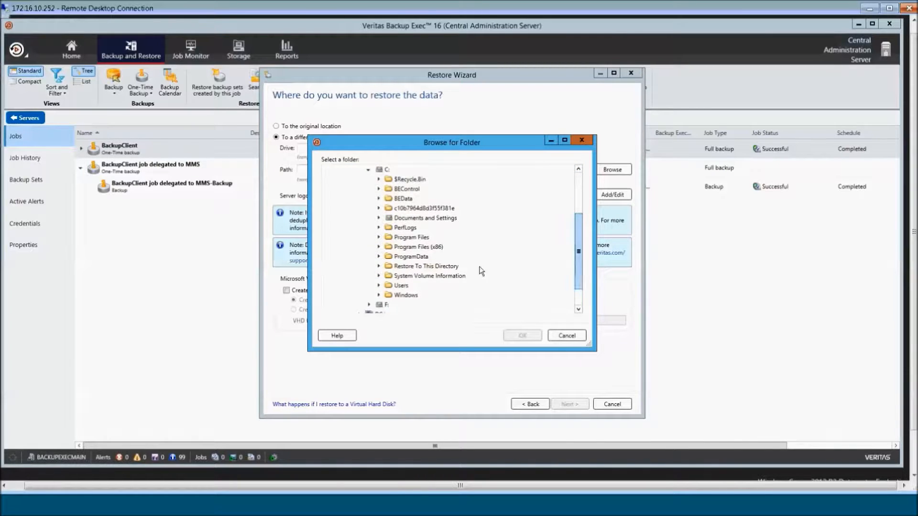
click(436, 266)
click(521, 335)
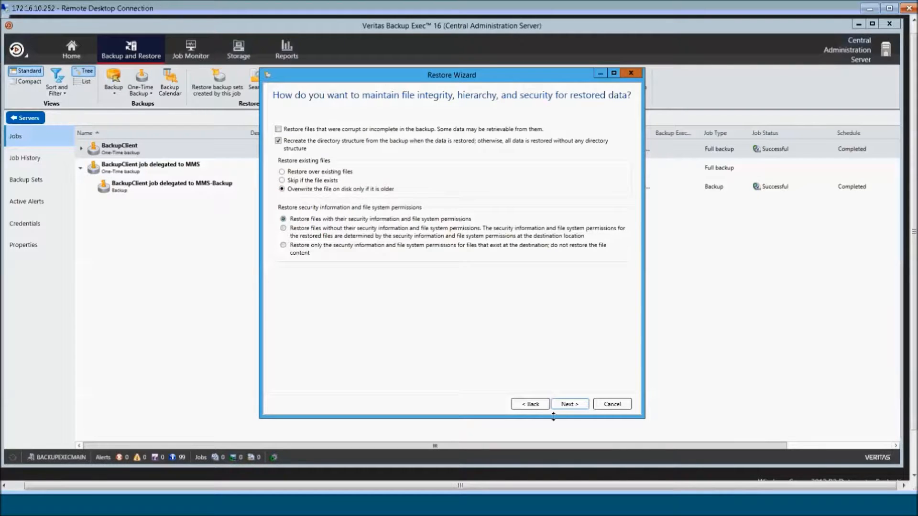
- Skip the option pages and rename the job 'BackupClient Restore job delegated to MMS'
click(571, 405)
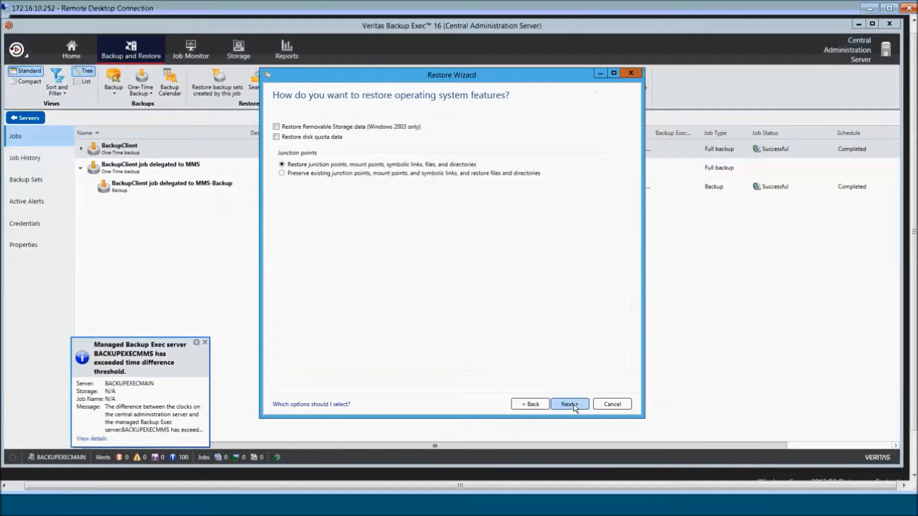
click(574, 404)
click(574, 403)
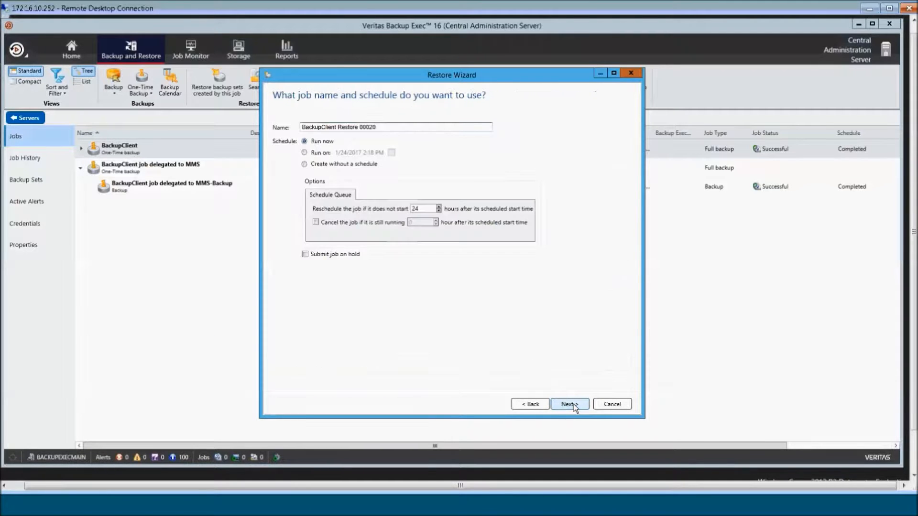
key(shift+Left)
key(shift+Left)
key(shift+Left)
key(shift+Left)
key(shift+Left)
key(shift+Left)
key(BackSpace)
text(job deleted)
key(BackSpace)
key(BackSpace)
text(gated to MMS)
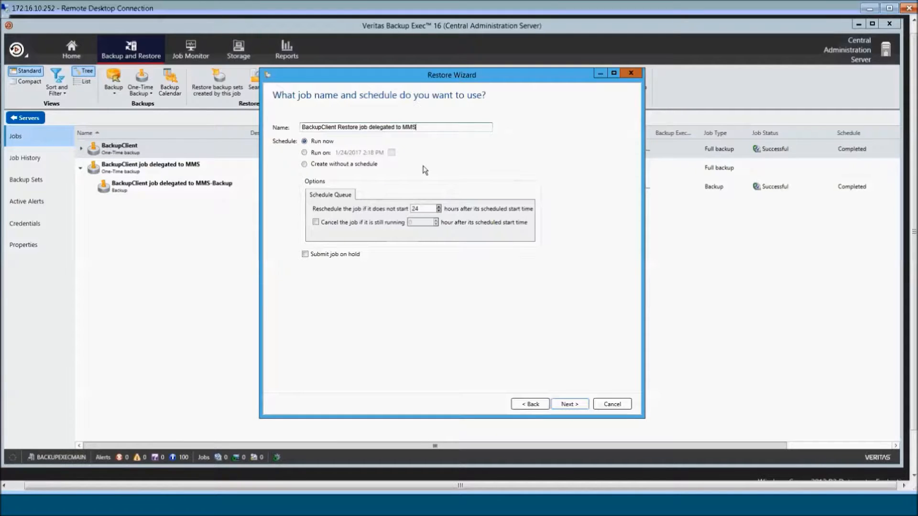
- Submit the restore job on hold and finish the wizard
click(305, 253)
click(570, 404)
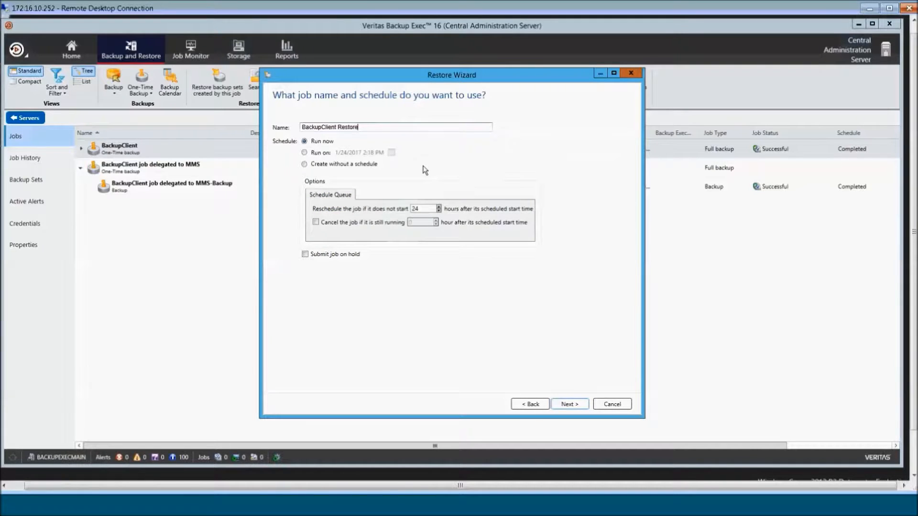
click(569, 404)
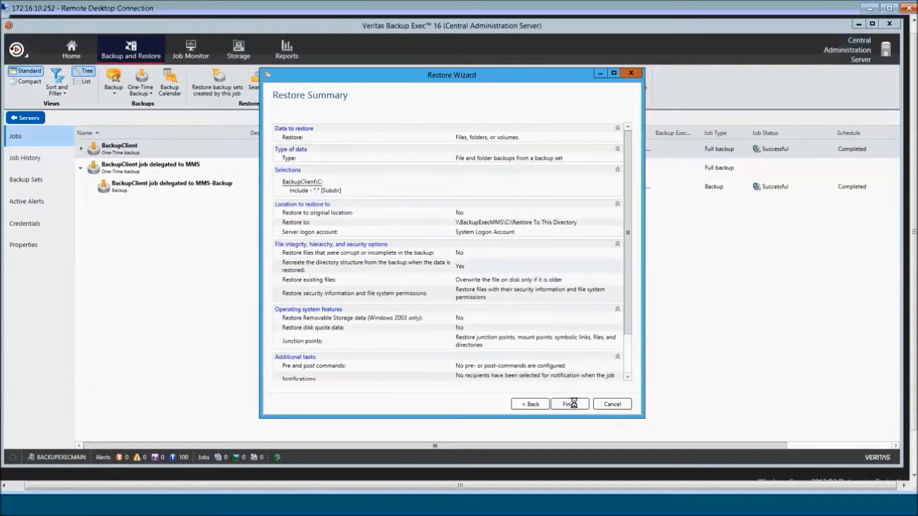
click(574, 402)
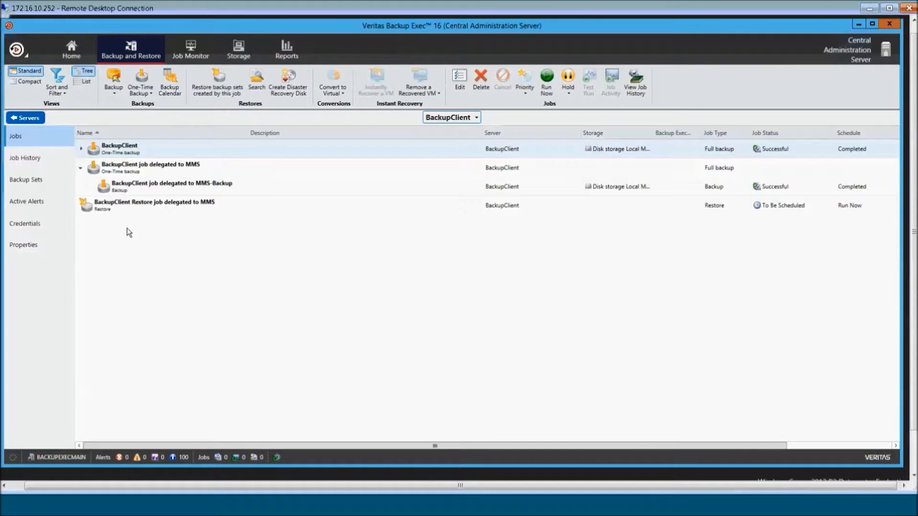
- Release the new BackupClient restore job from hold
click(106, 207)
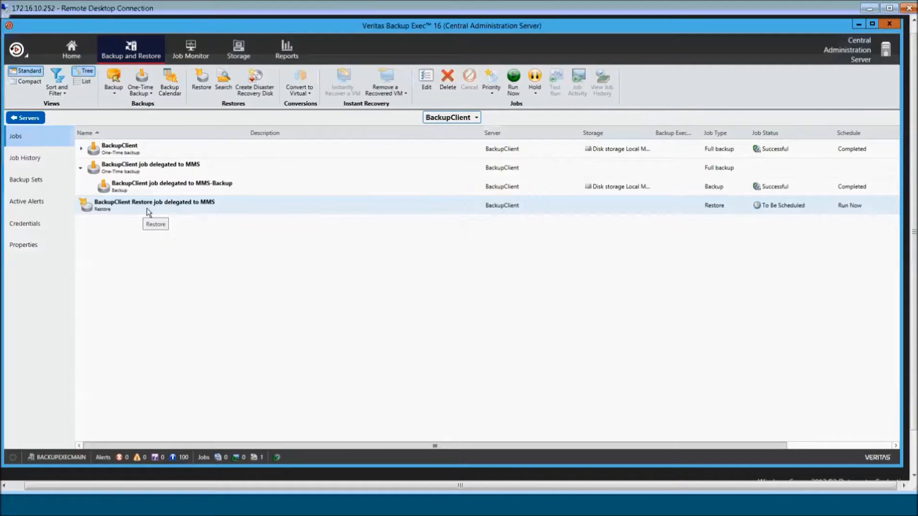
right_click(172, 203)
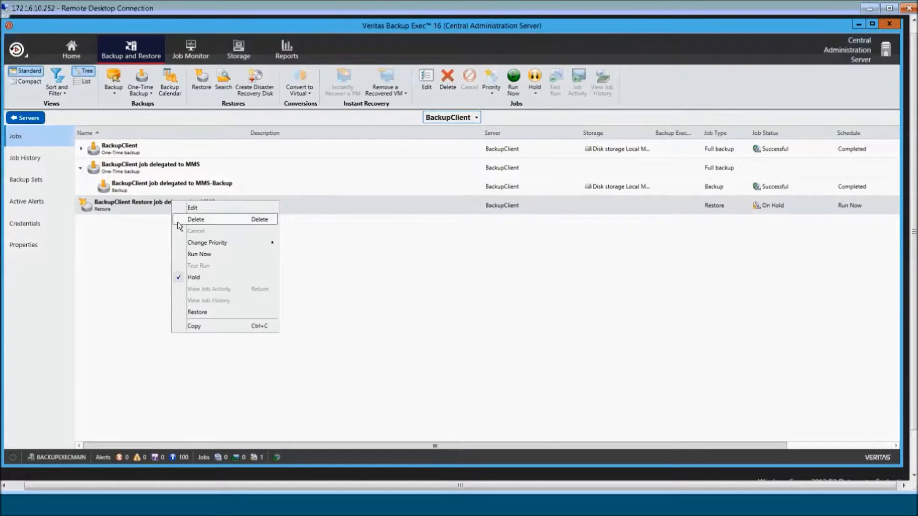
click(180, 277)
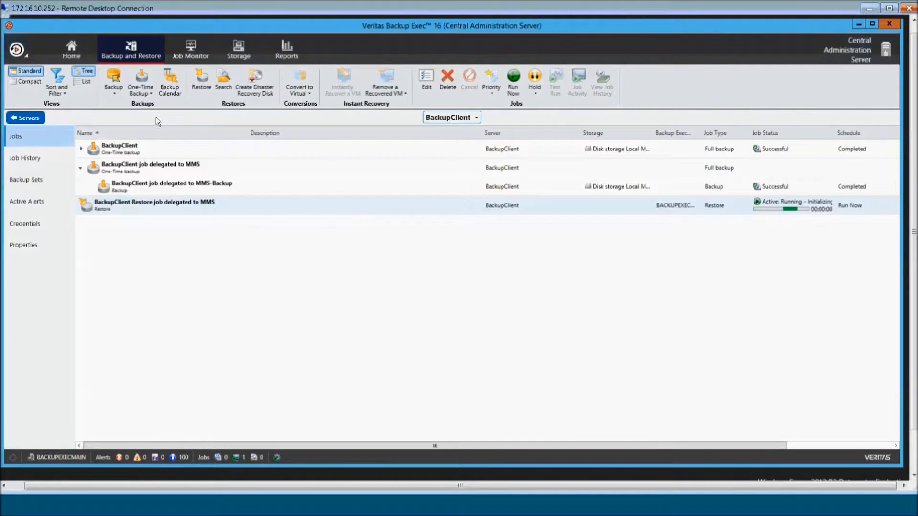
- Watch the restore job's Job Activity window until it completes successfully
double_click(245, 207)
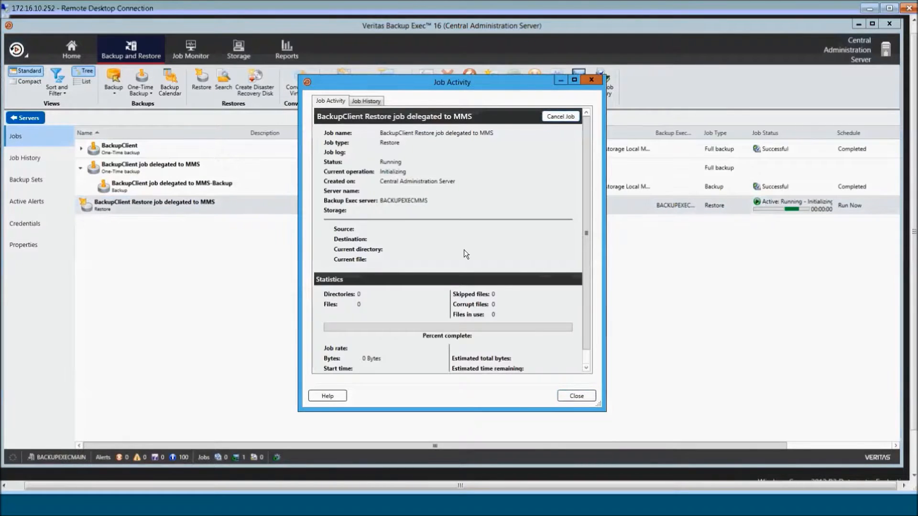
drag(378, 85, 325, 82)
drag(553, 323, 653, 323)
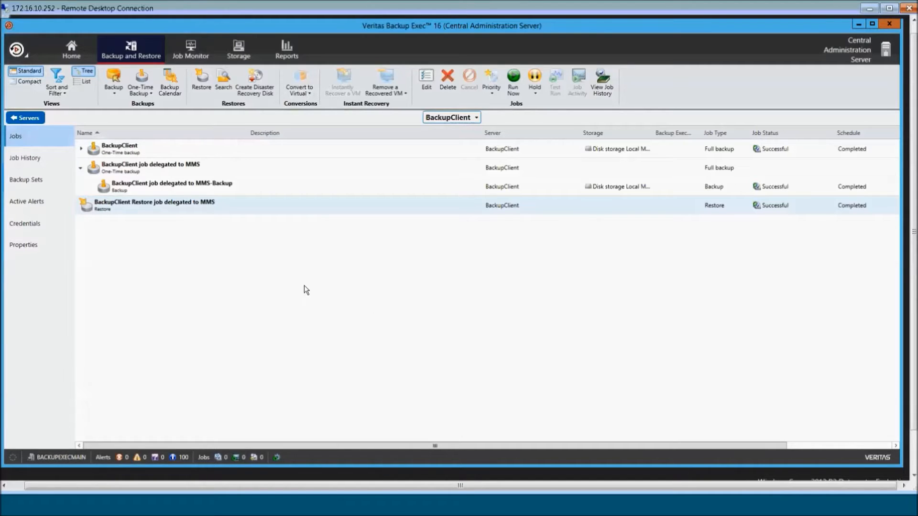
- Check the restore job's log in Job Histories, confirming BACKUPEXECMMS ran it successfully, then close it
click(197, 57)
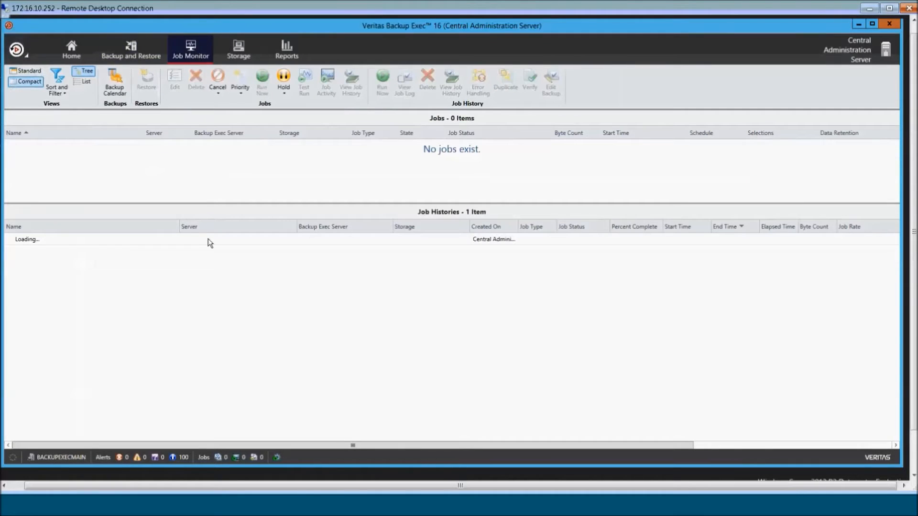
click(308, 242)
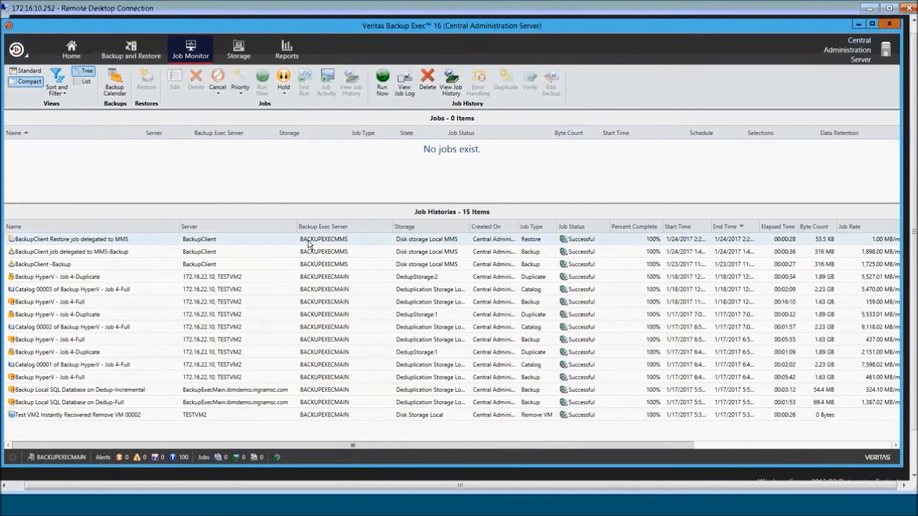
double_click(308, 244)
drag(378, 228, 333, 230)
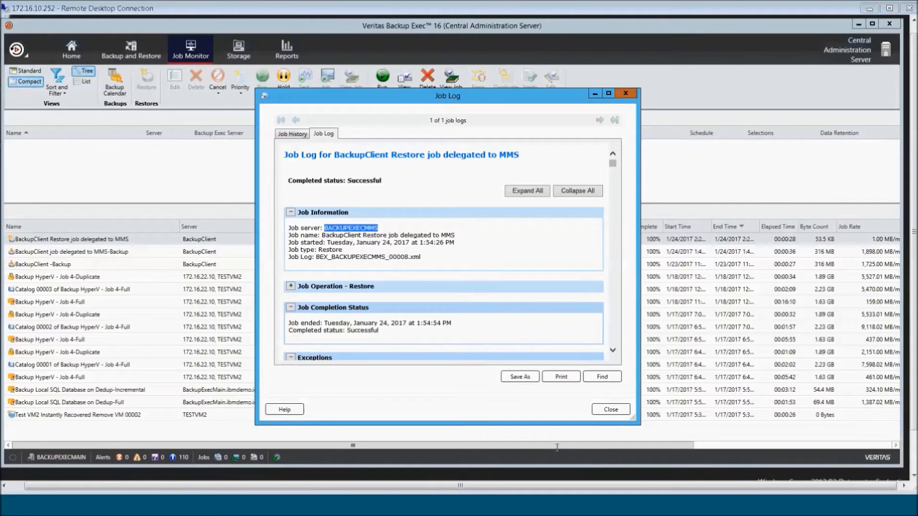
click(617, 412)
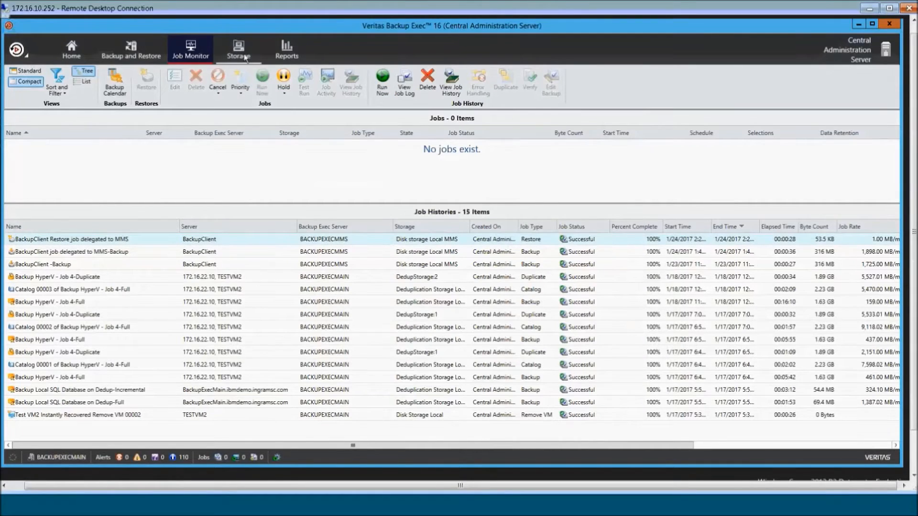
- View All Storage, where Disk storage Local MMS shows 12.9 of 30.4 GB used with 2 backups
click(242, 57)
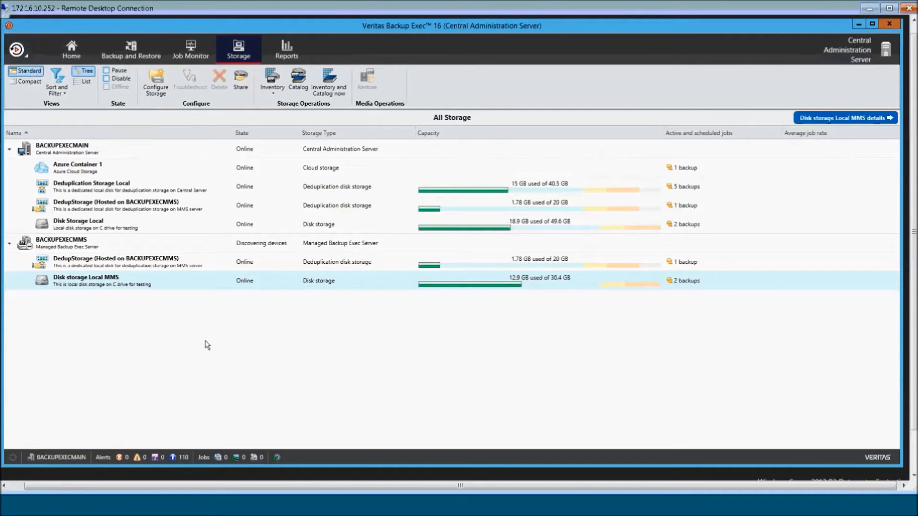
right_click(116, 279)
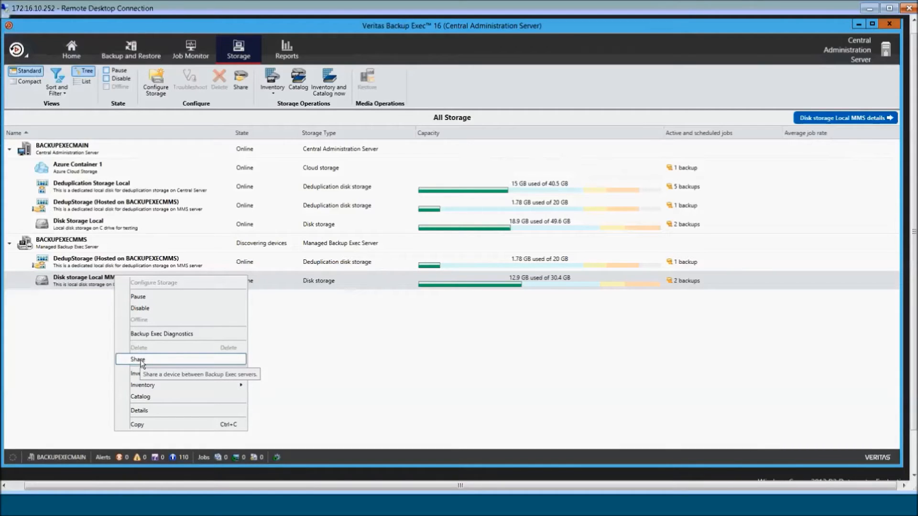
click(290, 377)
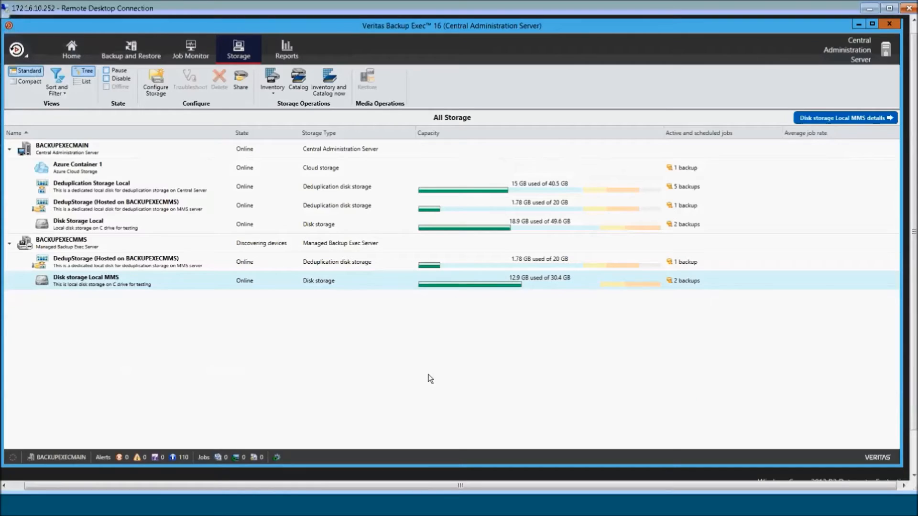